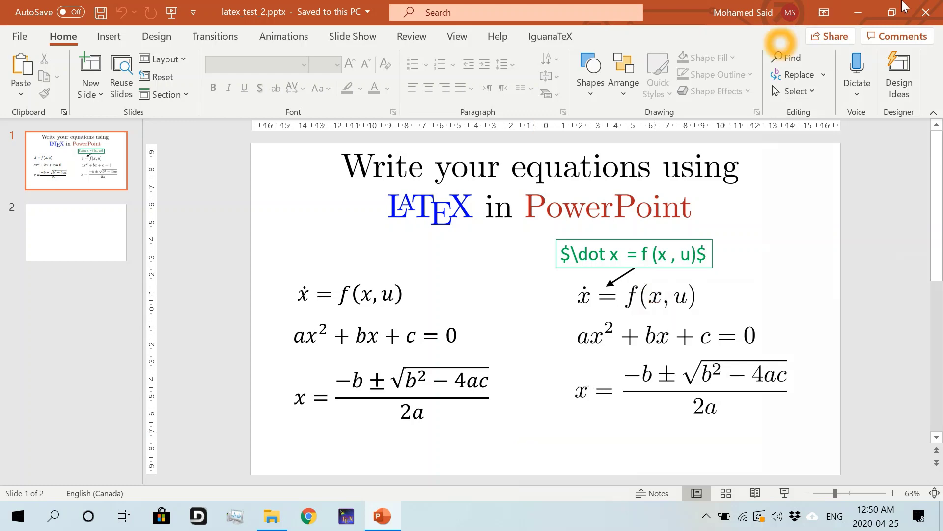
Copy IguanaTex_v1_57.ppam from the IguanaTex_v1_57 folder on the desktop.
left_click(857, 12)
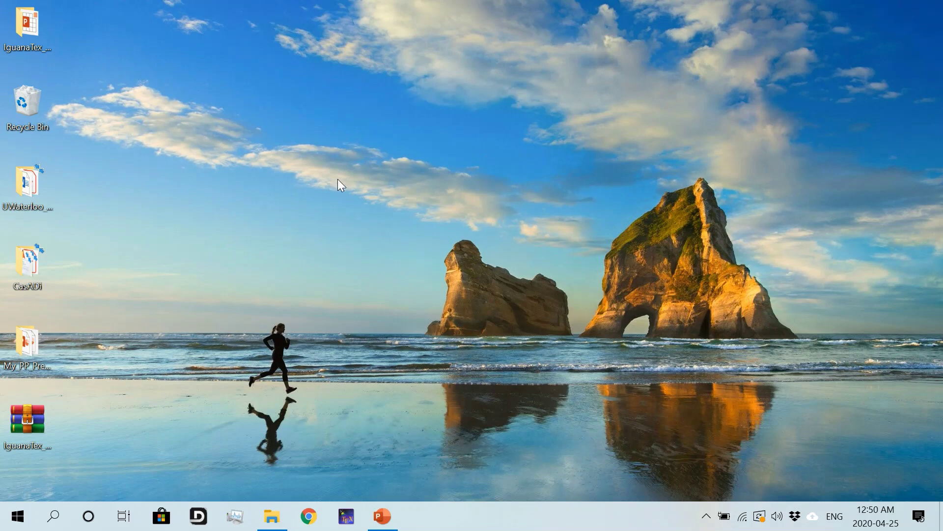
left_click(52, 51)
double_click(38, 43)
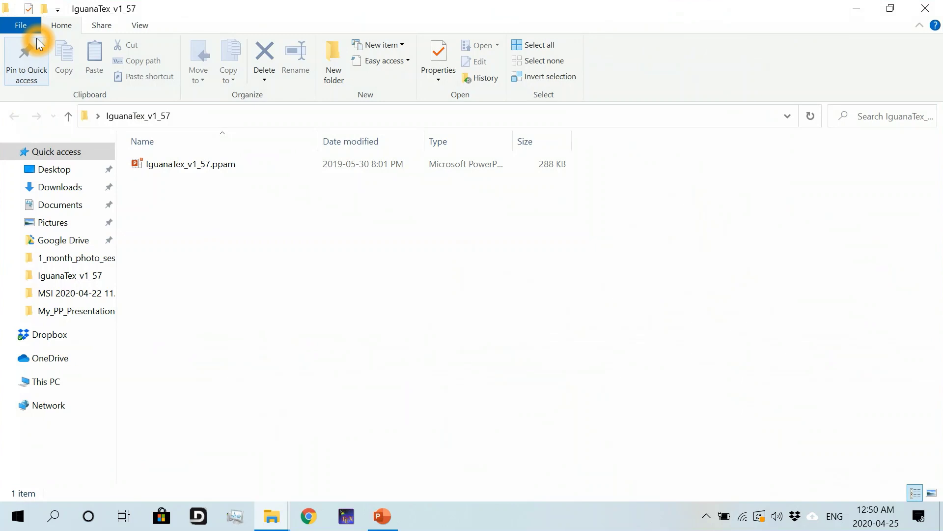
right_click(229, 174)
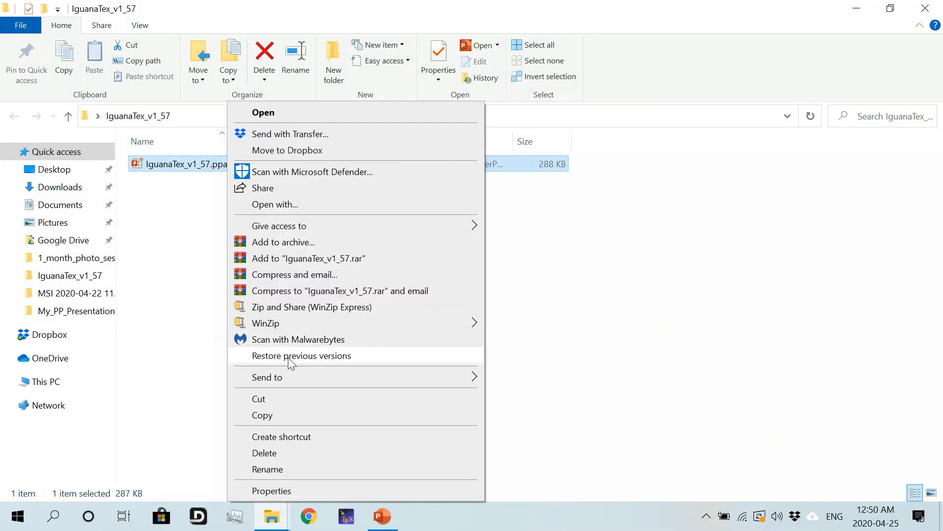
left_click(293, 415)
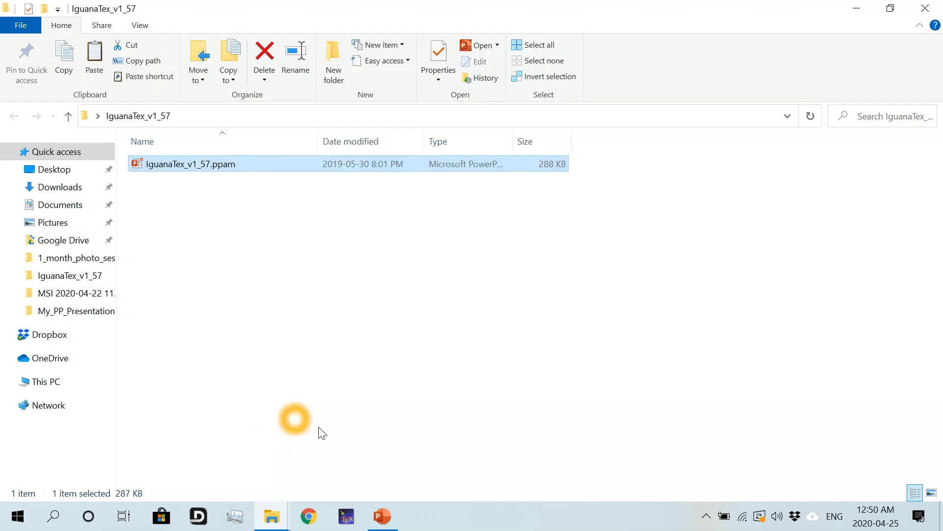
Bring up the PowerPoint Add-ins manager from PowerPoint's Options.
left_click(382, 517)
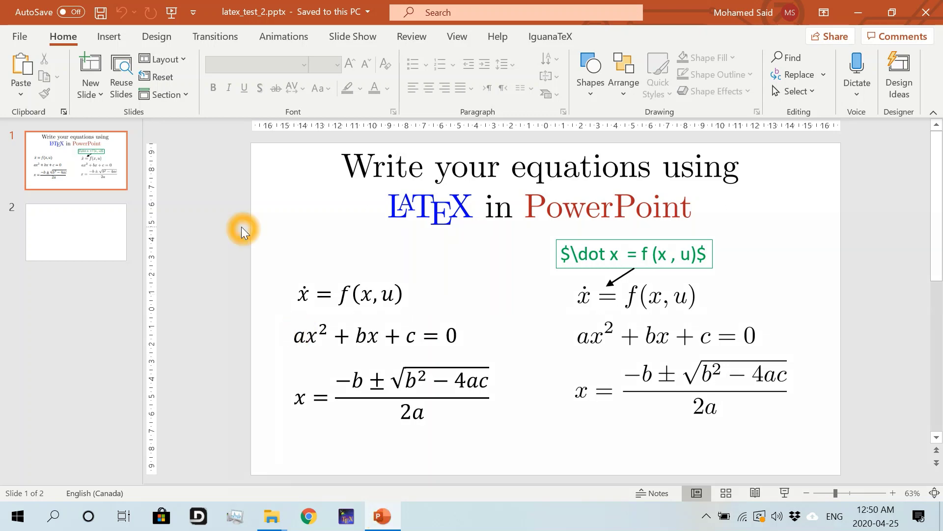
left_click(19, 38)
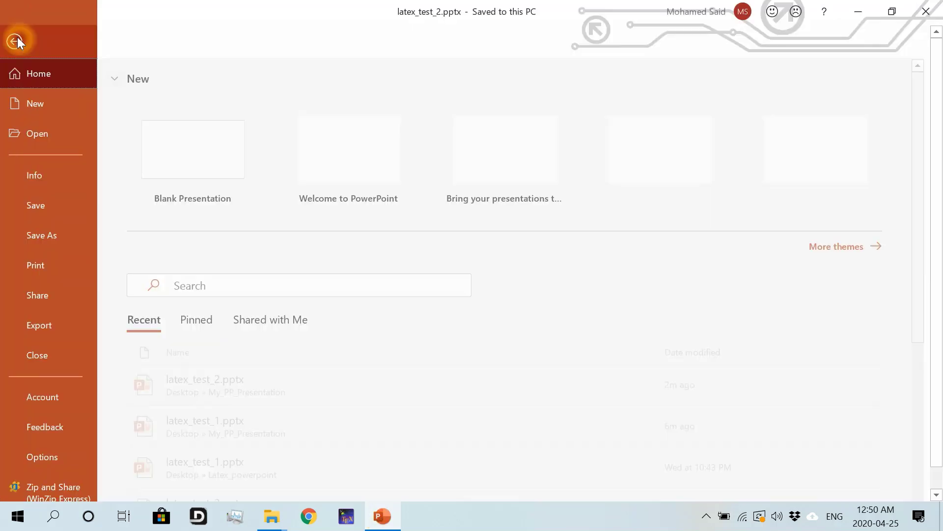
left_click(55, 459)
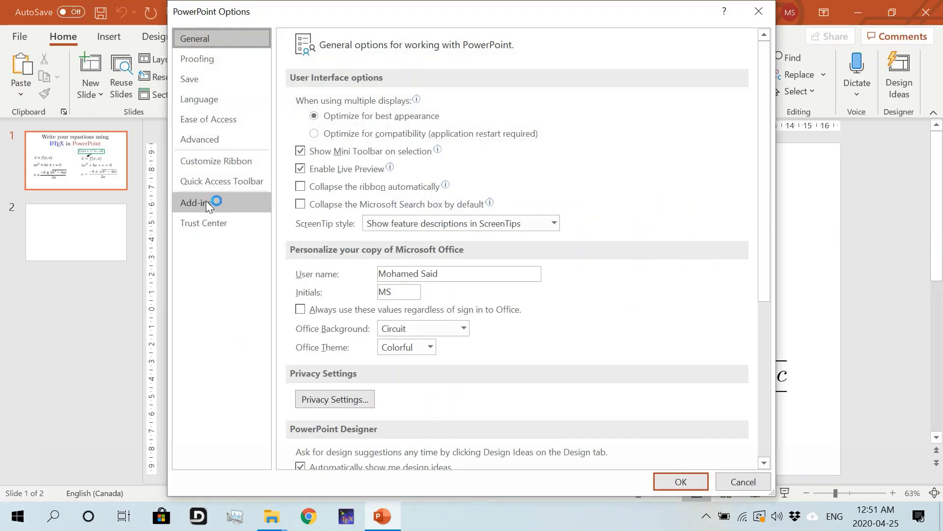
left_click(205, 206)
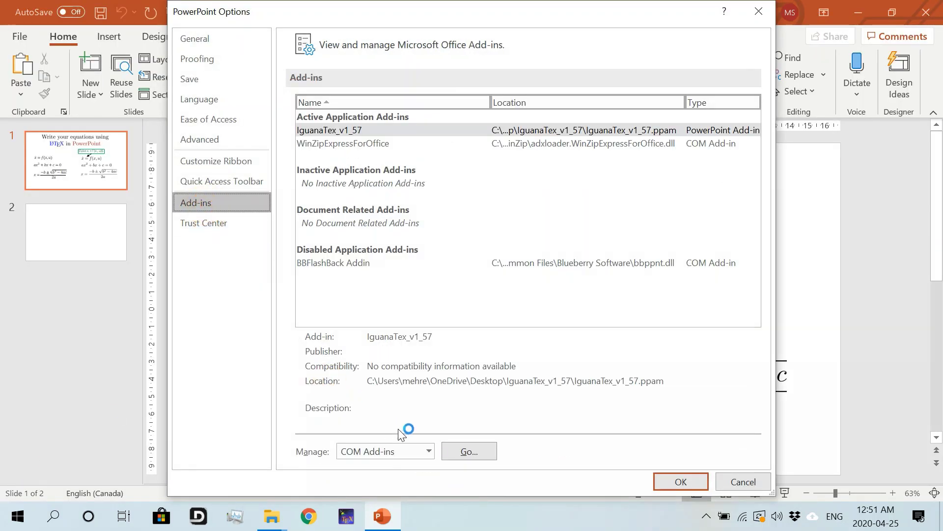
left_click(403, 451)
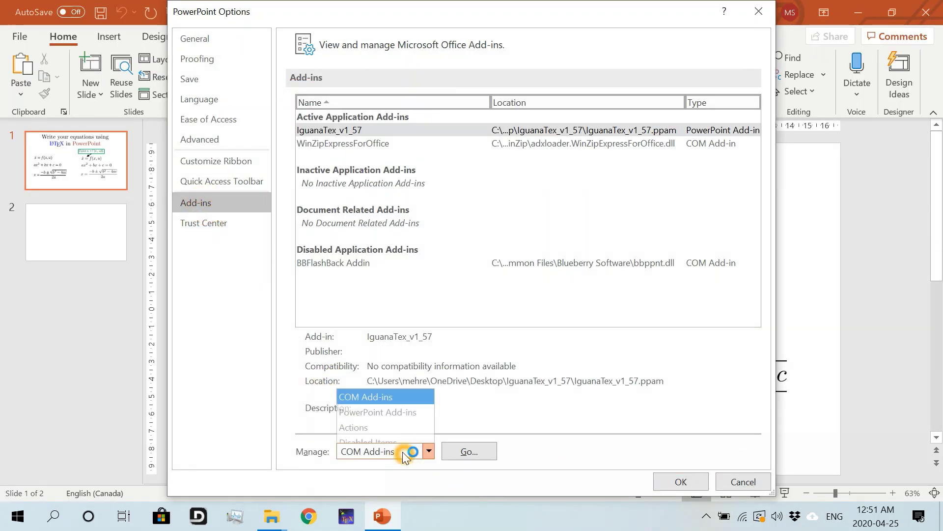
left_click(408, 404)
left_click(467, 443)
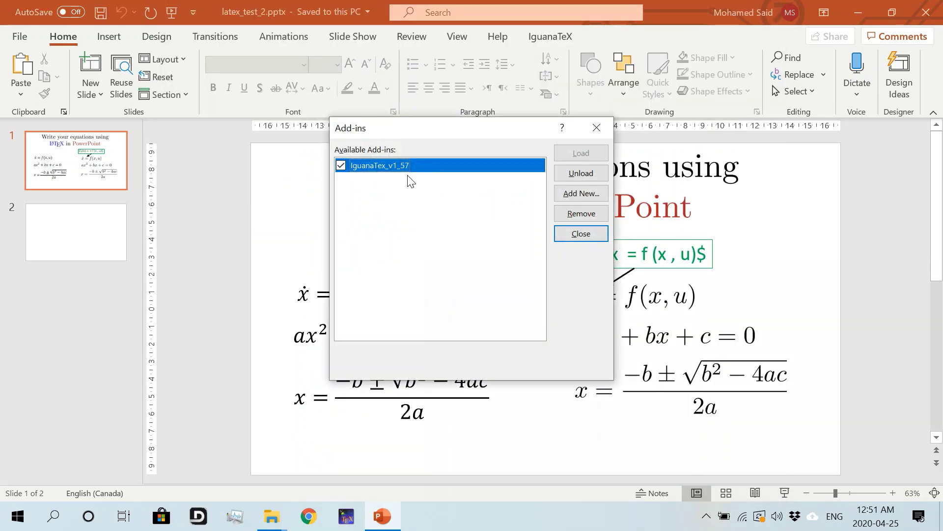
Remove the IguanaTex_v1_57 add-in, leaving the add-ins list empty.
left_click(416, 170)
left_click(424, 198)
left_click(424, 184)
left_click(570, 213)
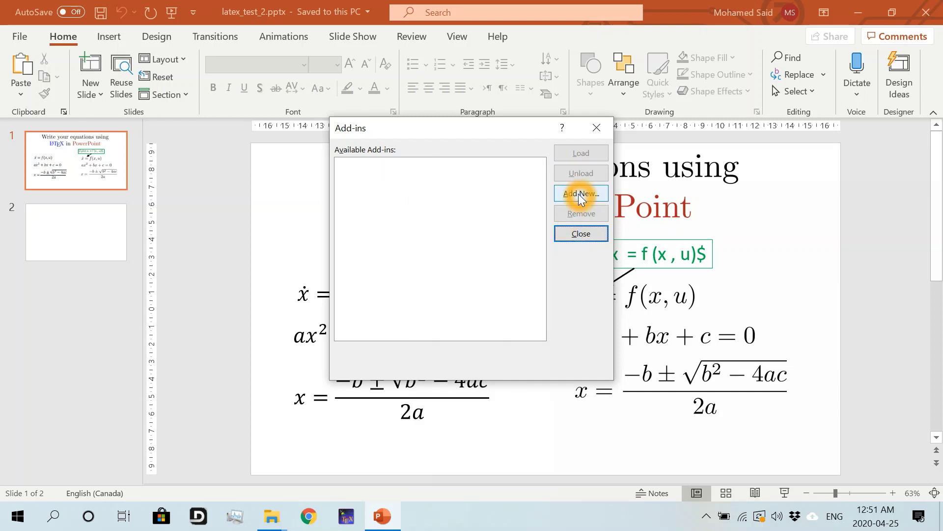
Paste IguanaTex_v1_57.ppam into the AddIns folder and add it with macros enabled.
left_click(578, 193)
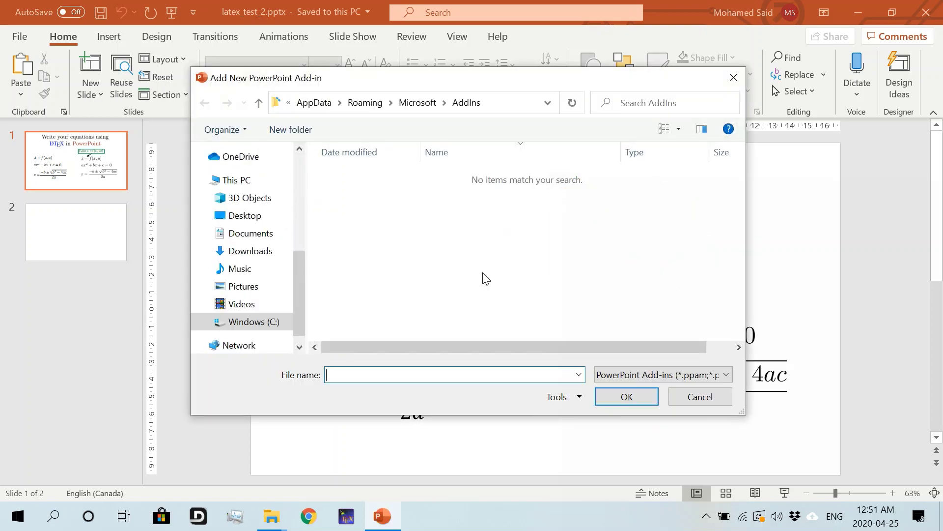
left_click(474, 221)
left_click(495, 233)
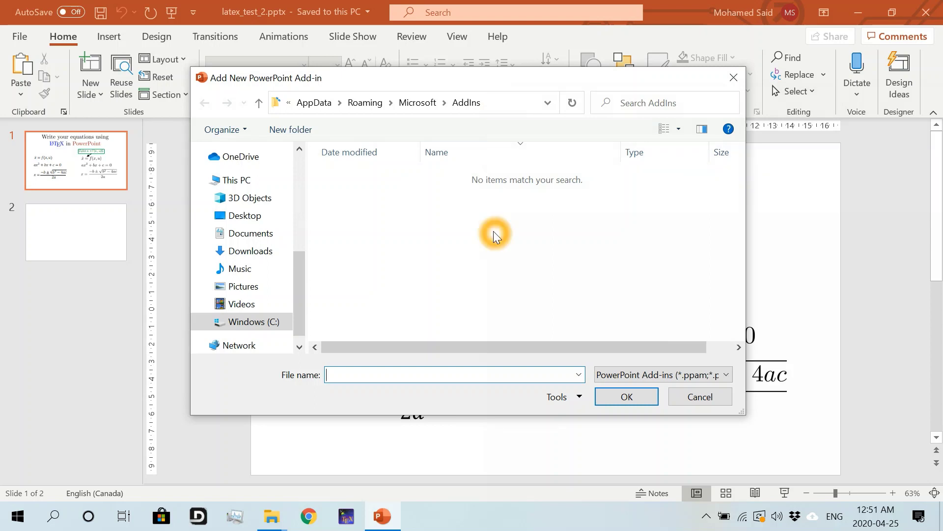
right_click(464, 234)
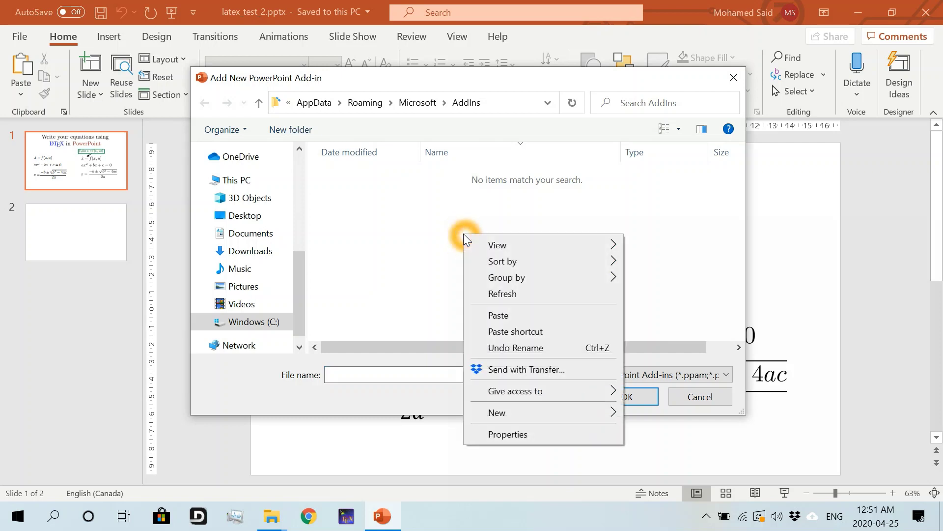
left_click(509, 316)
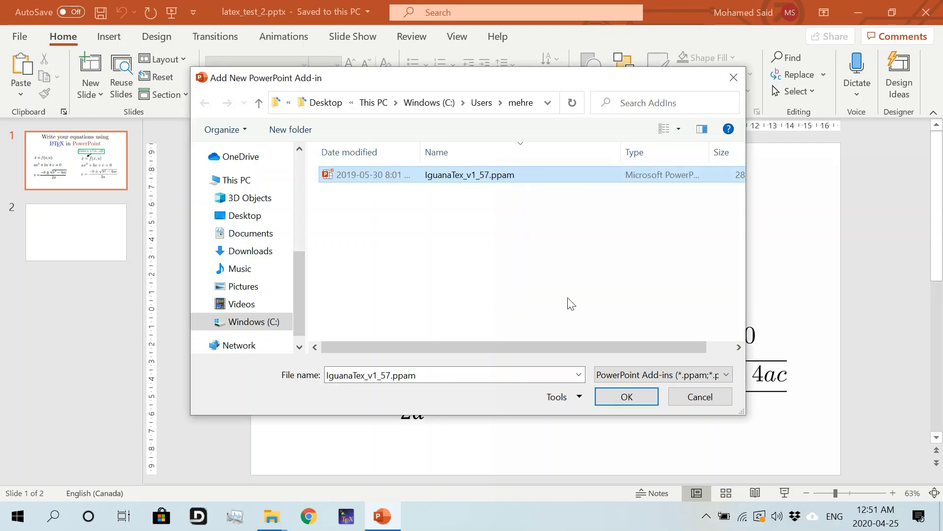
left_click(617, 399)
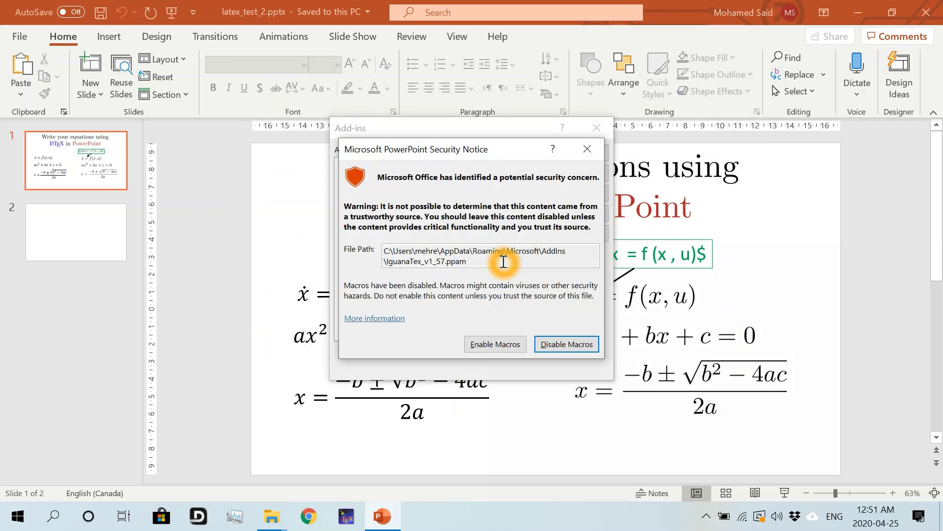
left_click(485, 344)
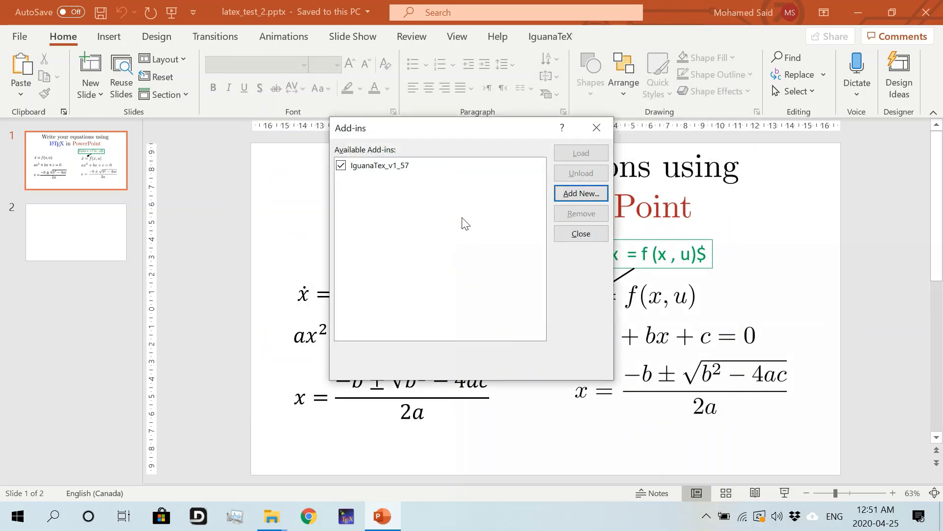
left_click(396, 168)
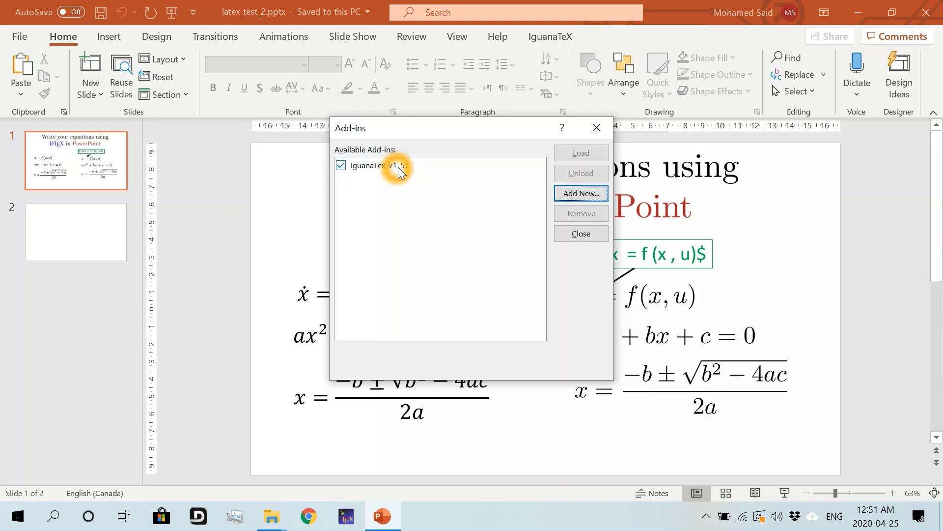
Close the Add-ins manager and return to the latex_test_2 title slide.
left_click(574, 237)
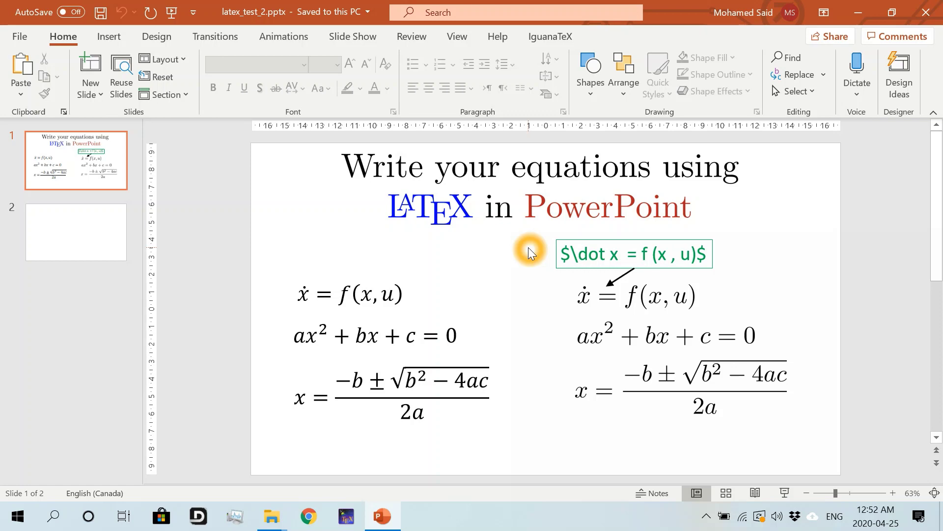
left_click(855, 12)
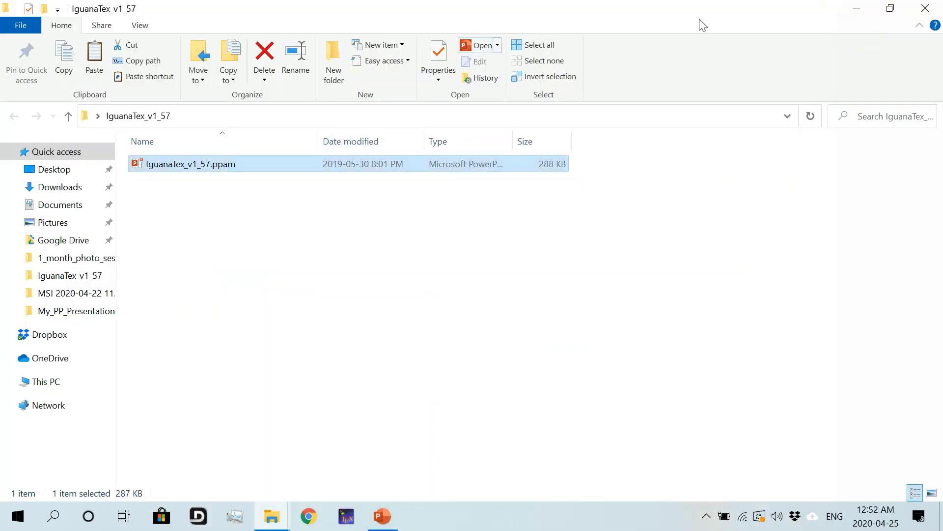
left_click(855, 11)
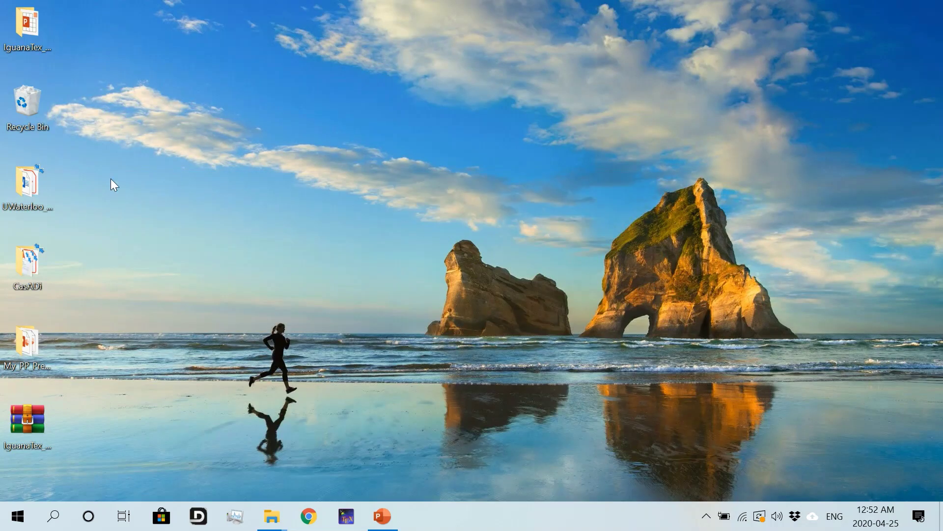
left_click(59, 55)
left_click(379, 516)
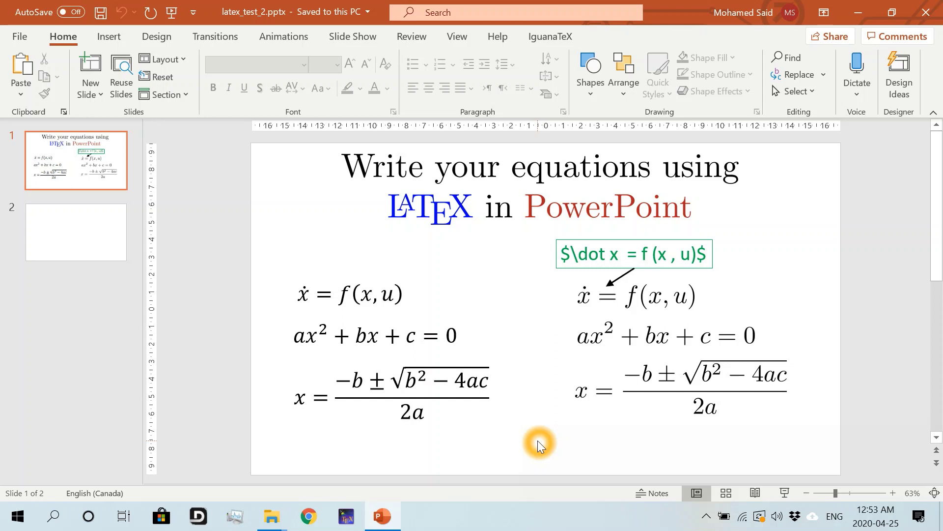
On blank slide 2, preview IguanaTeX's default LaTeX template and cancel without generating.
left_click(78, 219)
left_click(571, 41)
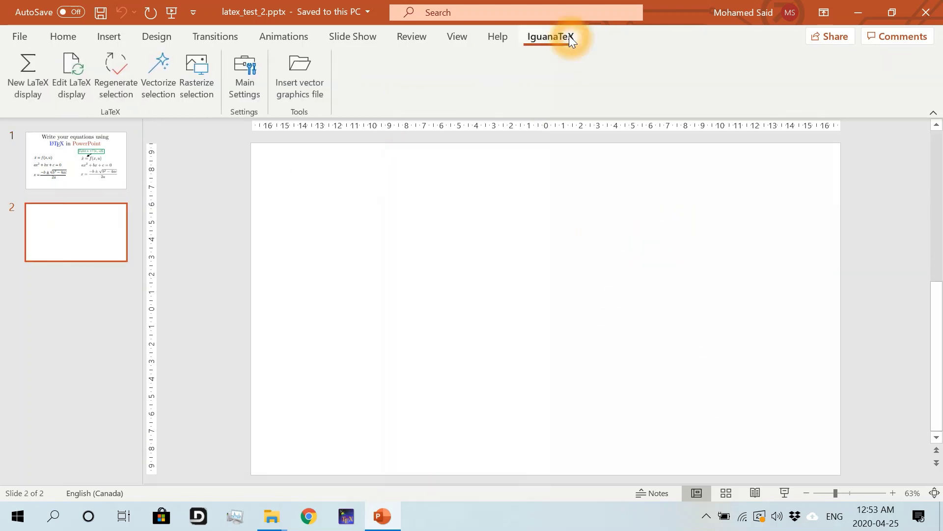
left_click(42, 80)
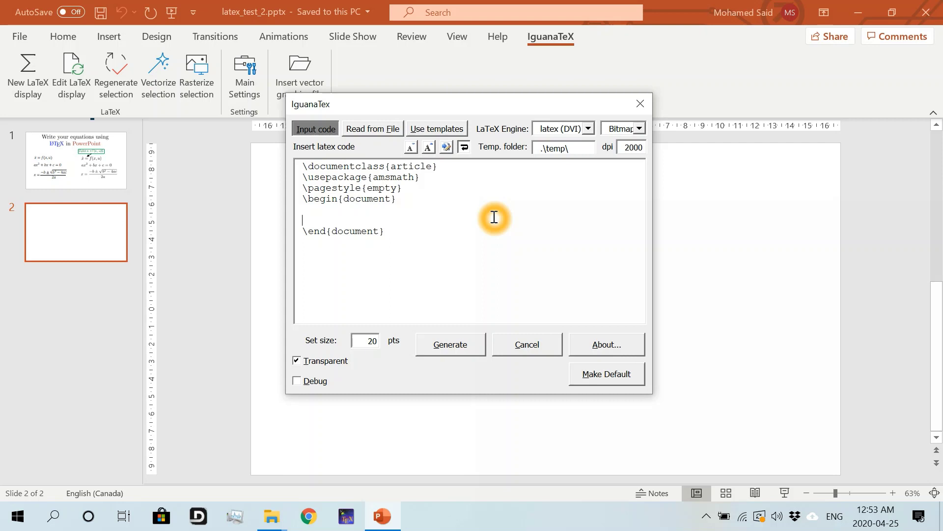
left_click(535, 348)
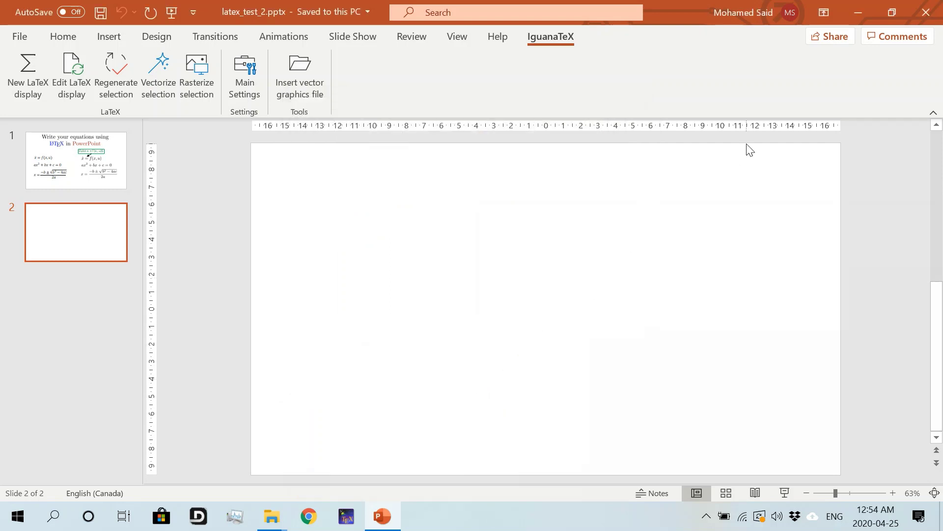
Open my_latex_packages.tex from the My_PP_Presentation folder in WordPad.
left_click(865, 18)
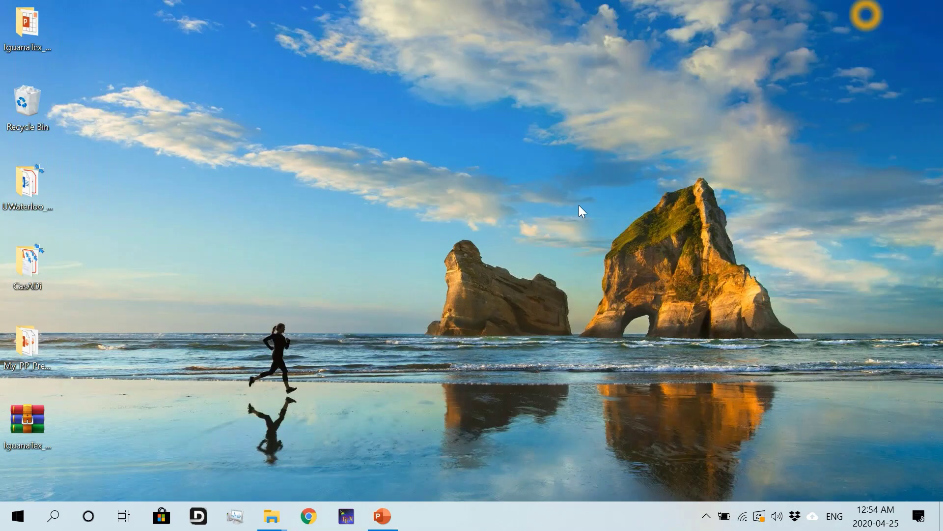
mouse_move(278, 509)
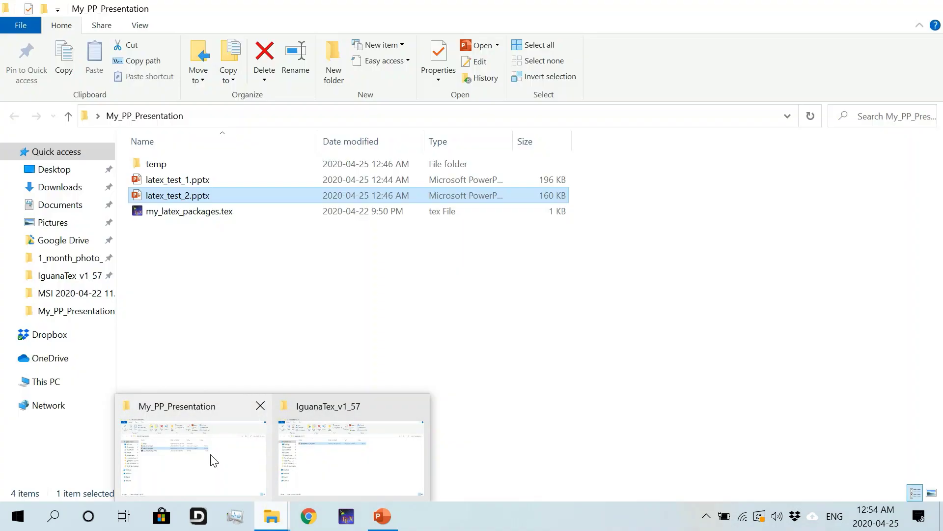
left_click(210, 454)
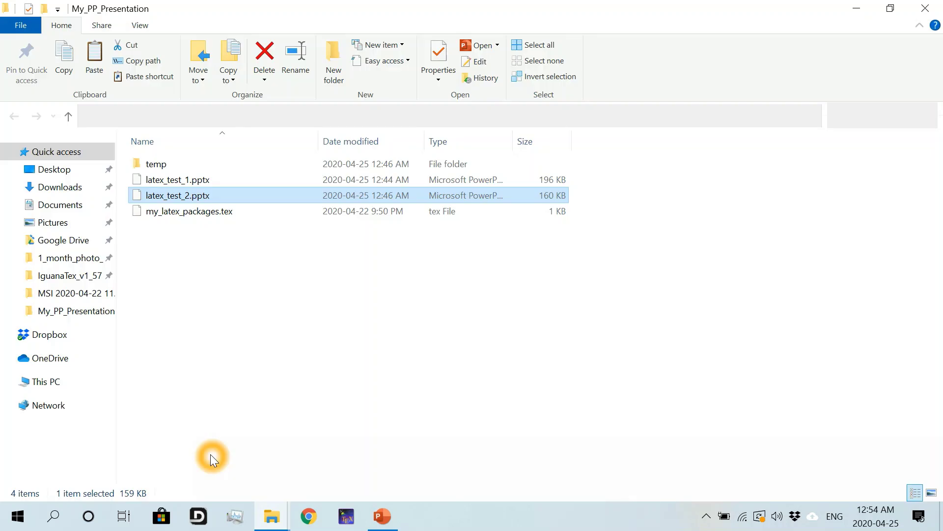
left_click(259, 329)
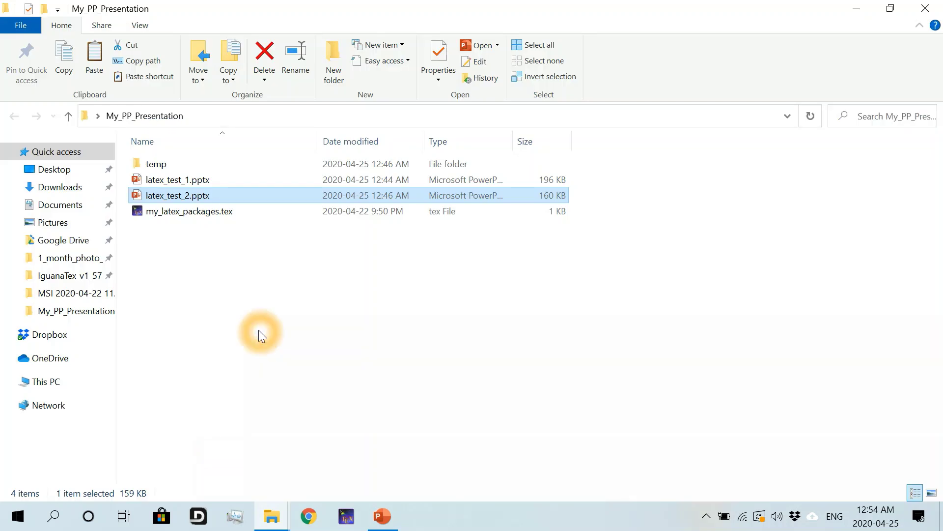
right_click(220, 215)
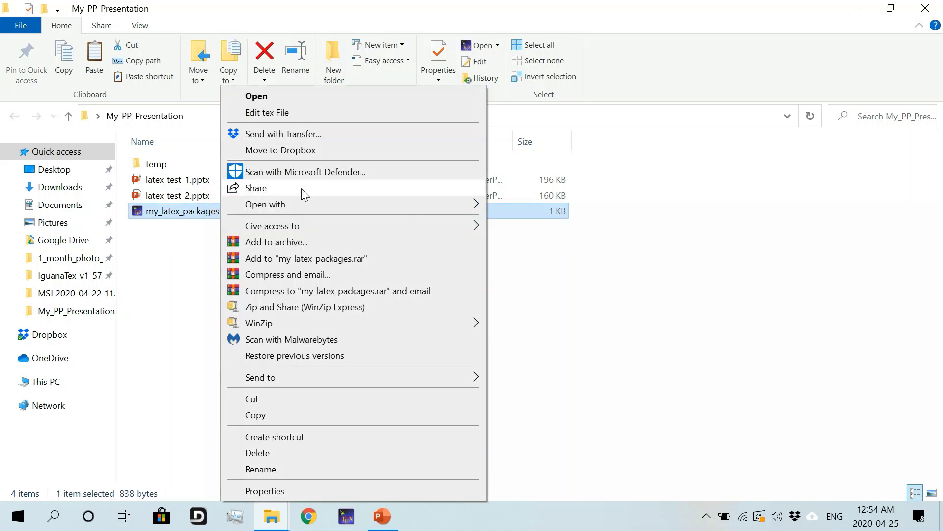
mouse_move(403, 204)
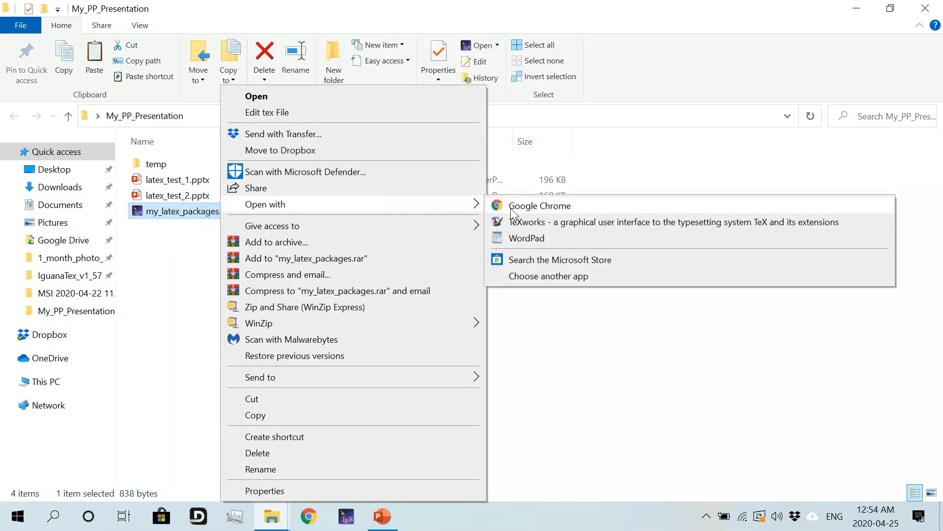
left_click(528, 238)
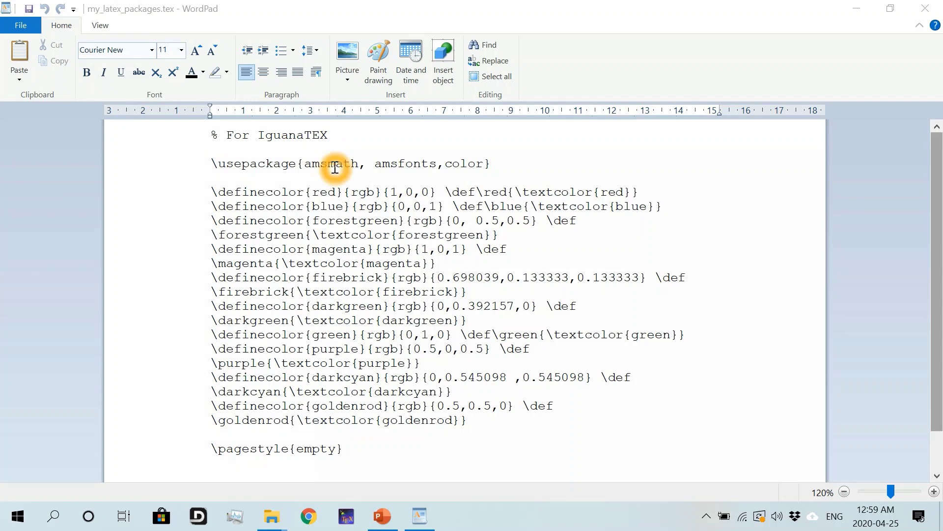
Review the \usepackage and \definecolor lines, then close WordPad without changes.
left_click(506, 163)
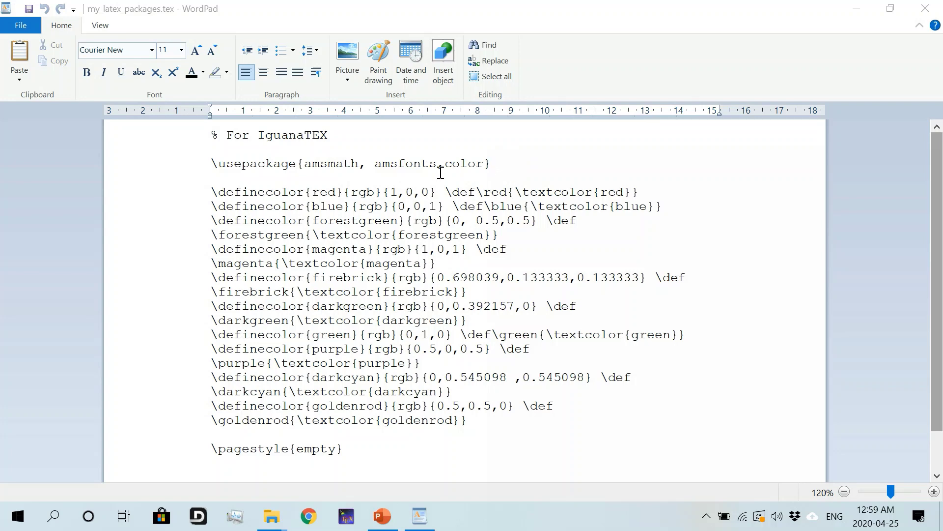
left_click(223, 178)
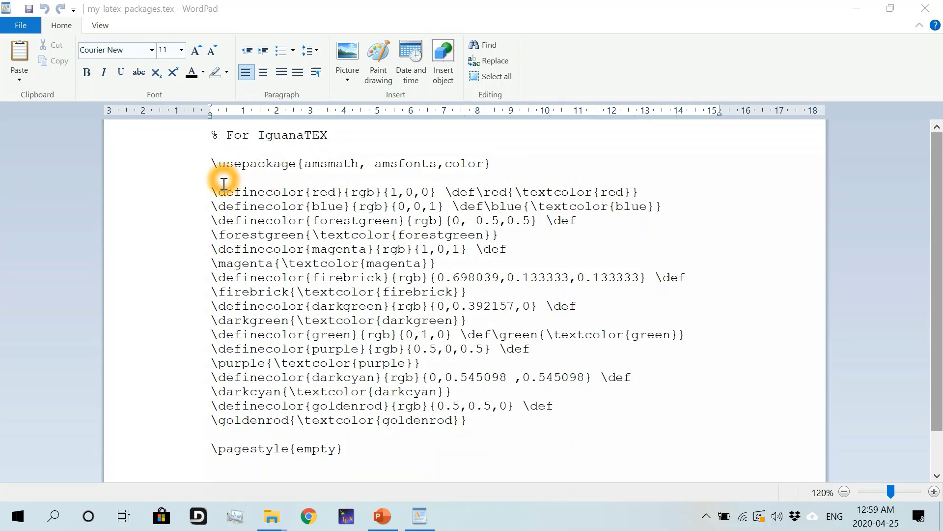
left_click(220, 294)
left_click(183, 323)
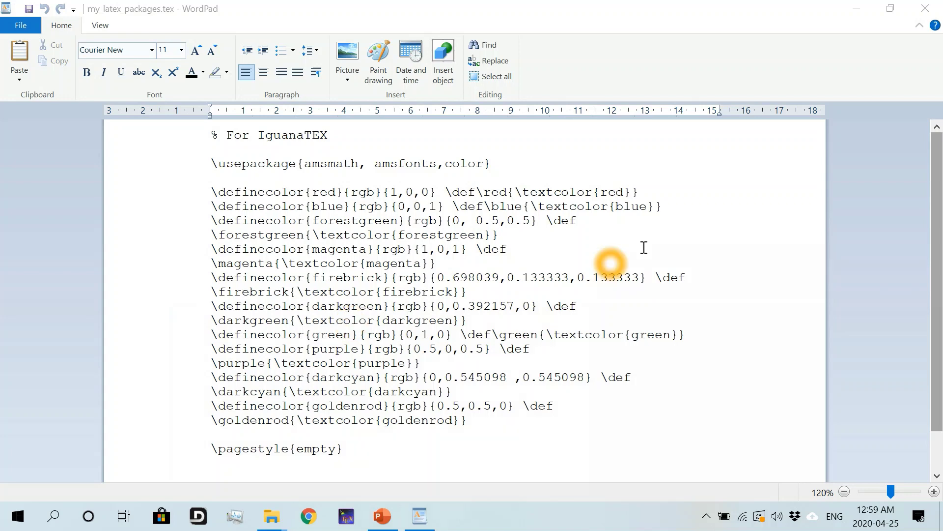
left_click(917, 14)
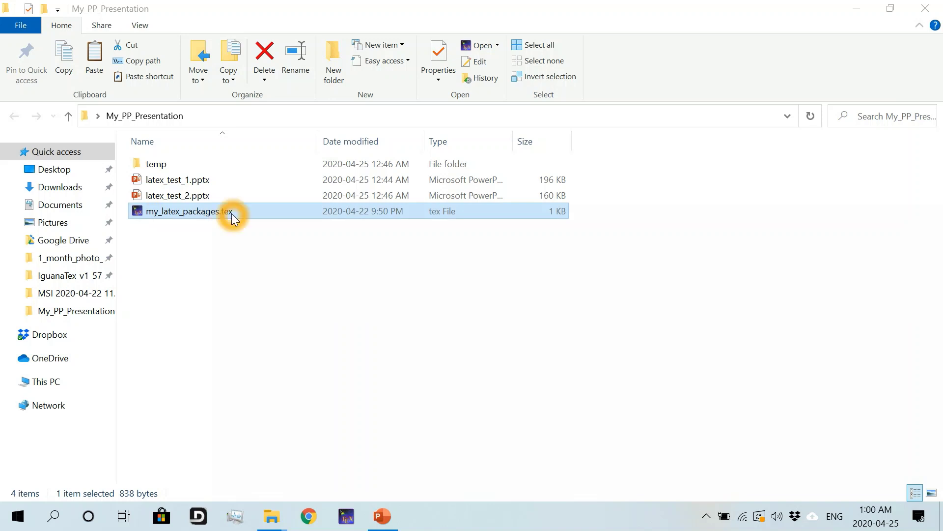
Start a new IguanaTeX LaTeX display on slide 2.
left_click(261, 276)
left_click(384, 519)
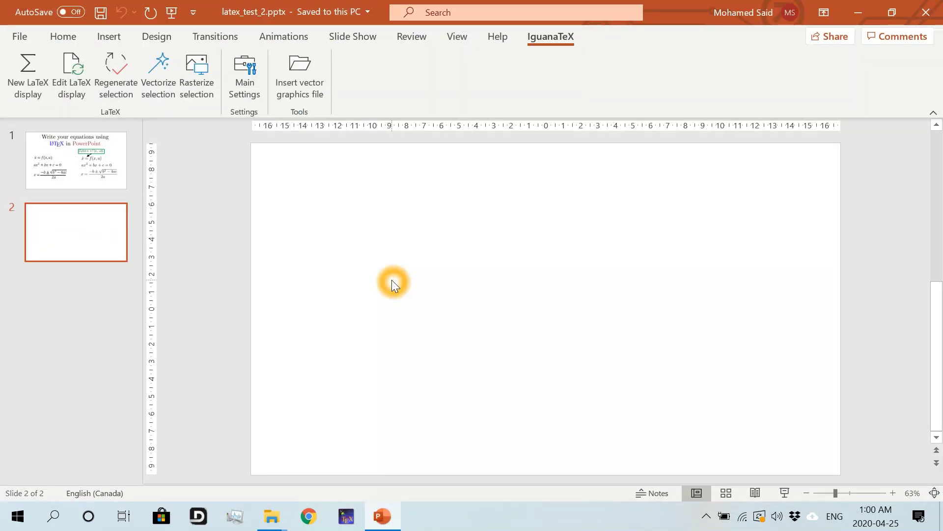
left_click(36, 82)
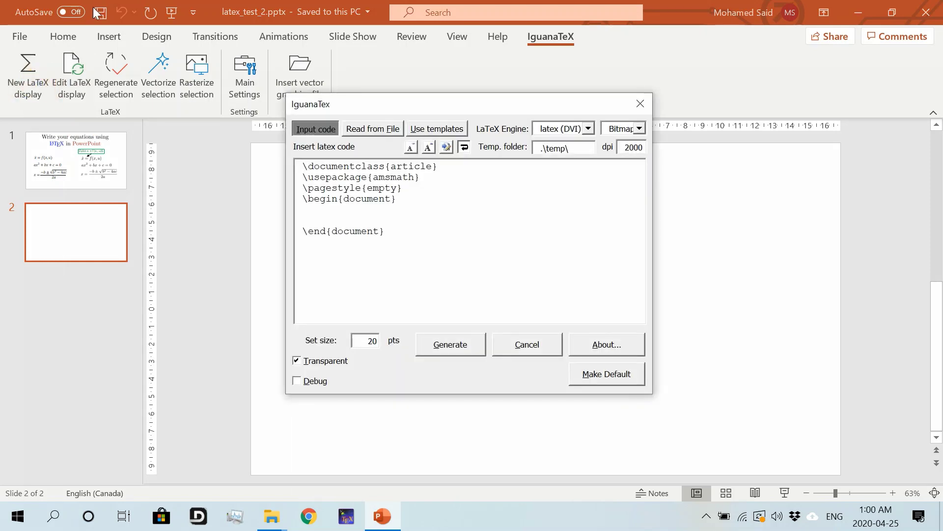
Replace the \usepackage and \pagestyle preamble lines with an empty \input{}.
left_click(326, 178)
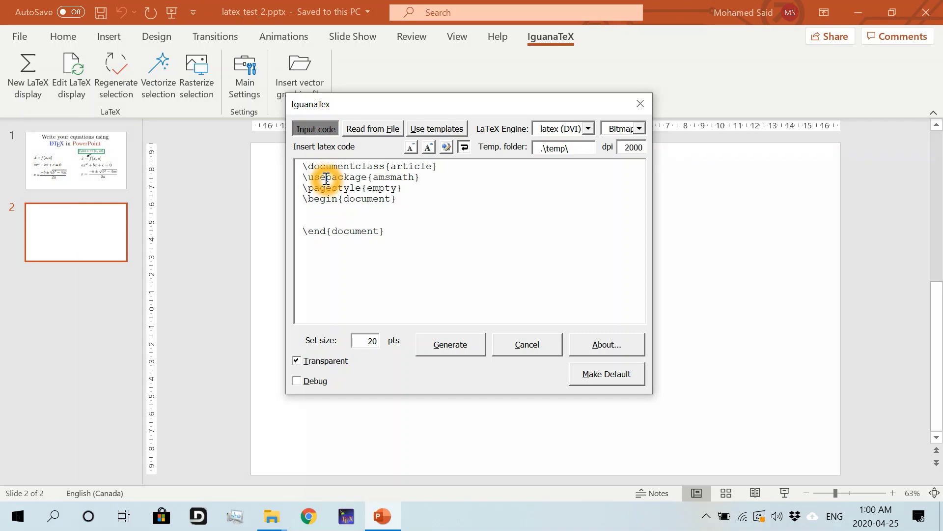
key("Home")
key("shift+Down")
key("shift+End")
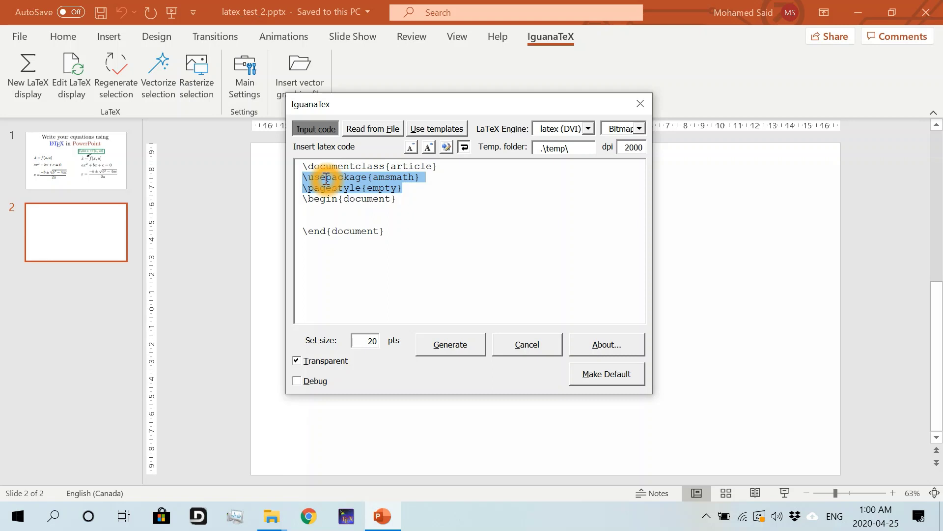
key("Delete")
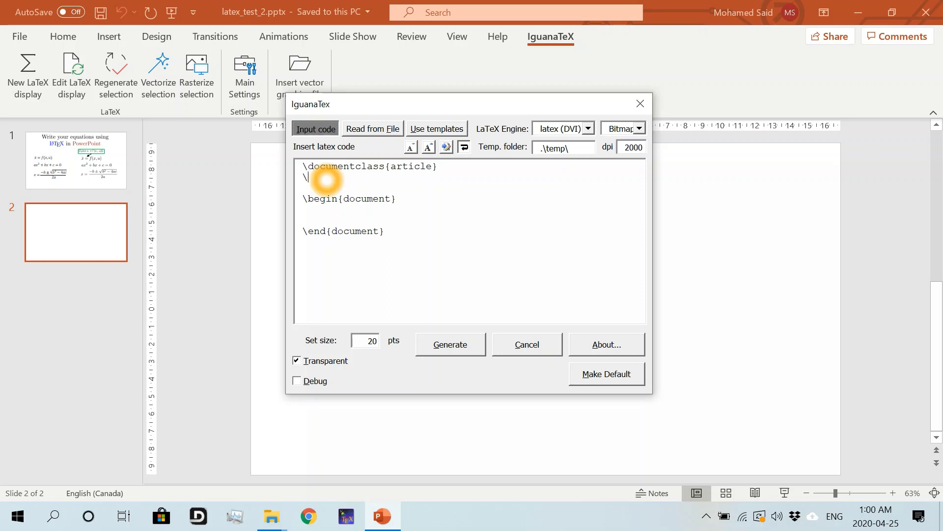
type("input{}")
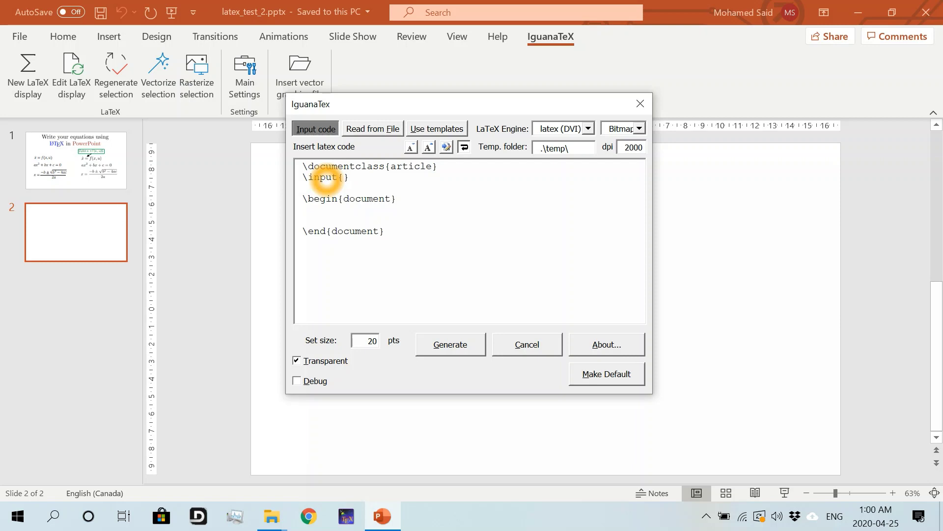
left_click(347, 177)
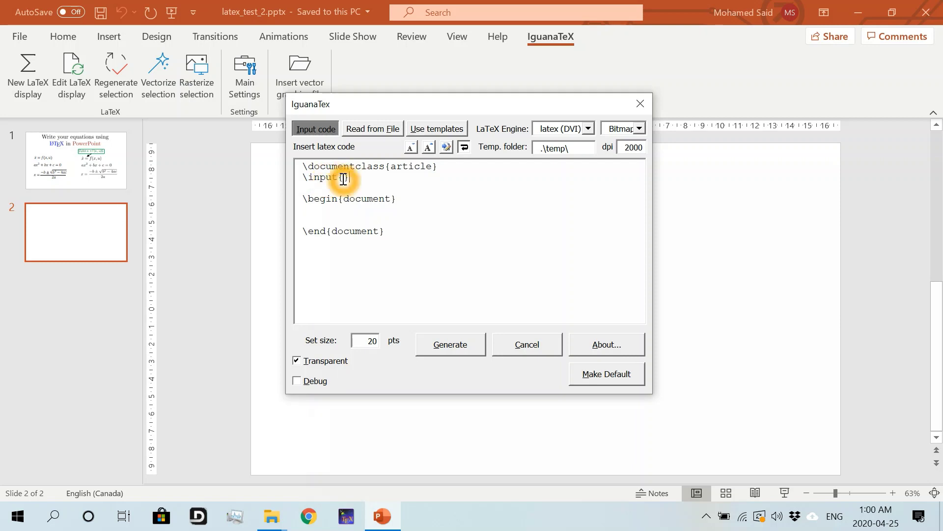
Copy the My_PP_Presentation folder's full path from the Explorer address bar.
mouse_move(279, 519)
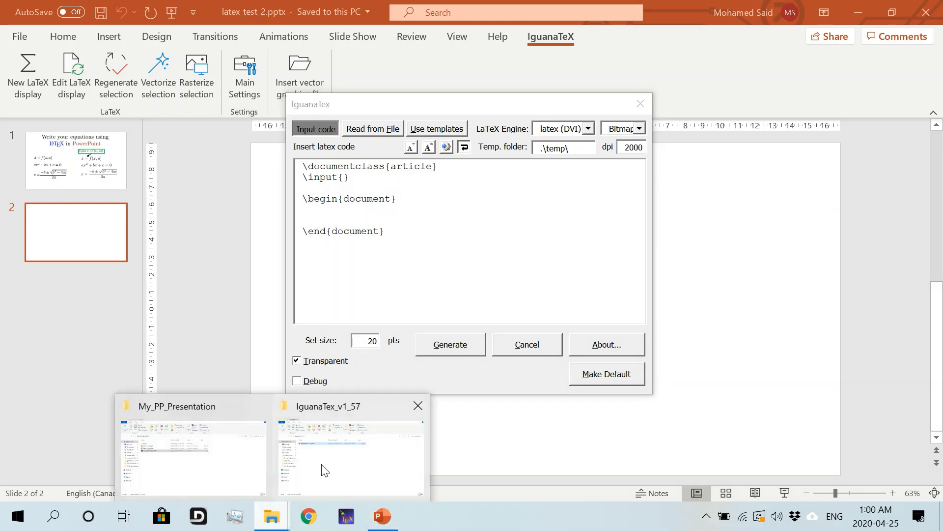
left_click(218, 457)
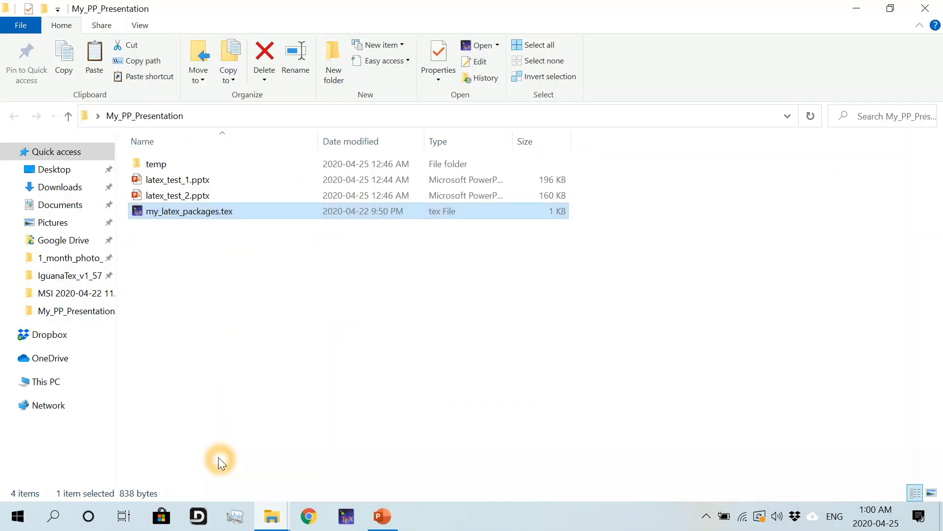
left_click(435, 115)
key("ctrl+c")
right_click(305, 114)
left_click(351, 157)
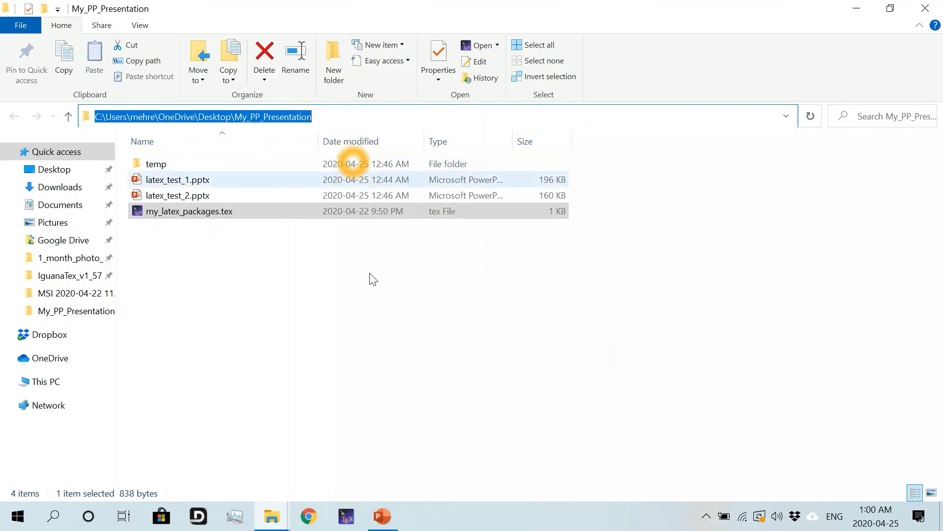
left_click(383, 516)
Paste the copied folder path into the \input{} braces.
left_click(346, 178)
left_click(346, 177)
key("ctrl+v")
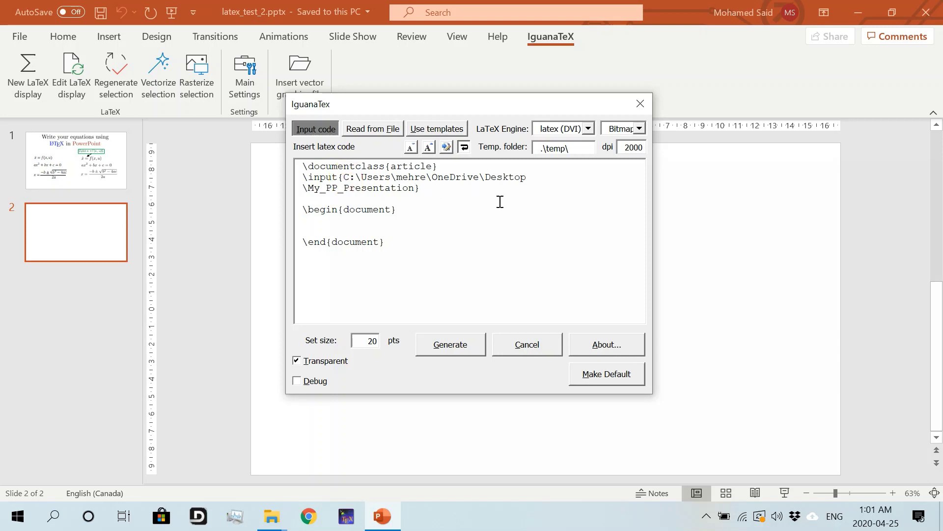
Convert the path's backslashes to forward slashes and end it with a trailing slash.
left_click(401, 180)
key("BackSpace")
type("/")
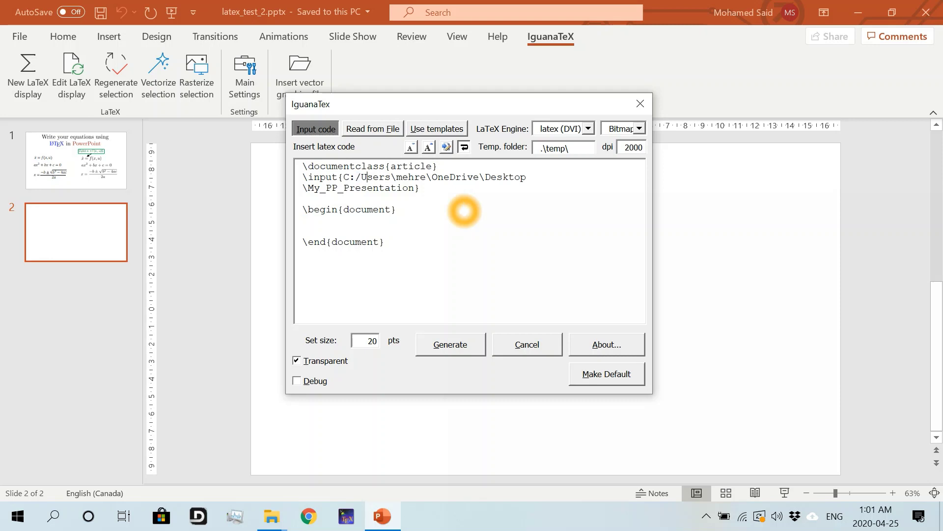
key("BackSpace")
type("/")
key("shift+Right")
type("/")
key("Right")
key("Right")
key("shift+Right")
type("/")
key("shift+Right")
type("/")
key("Right")
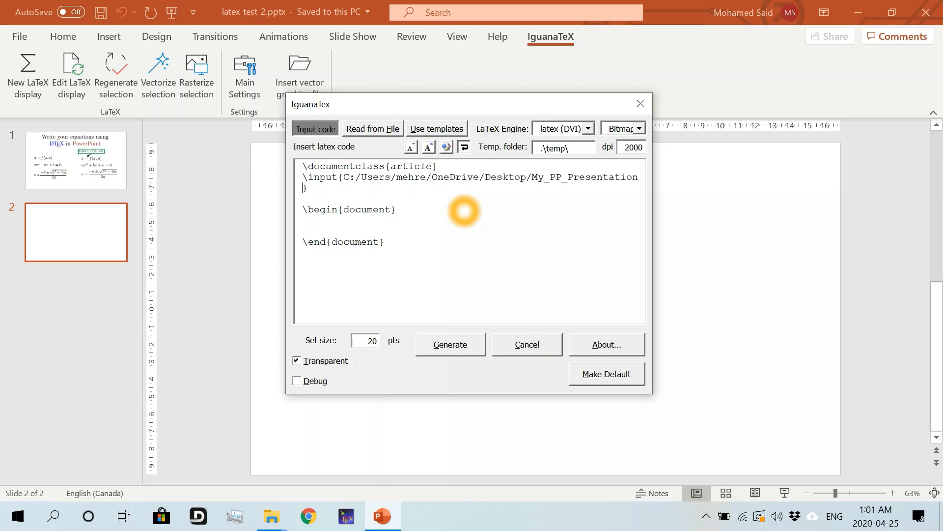
type("my")
key("BackSpace")
key("BackSpace")
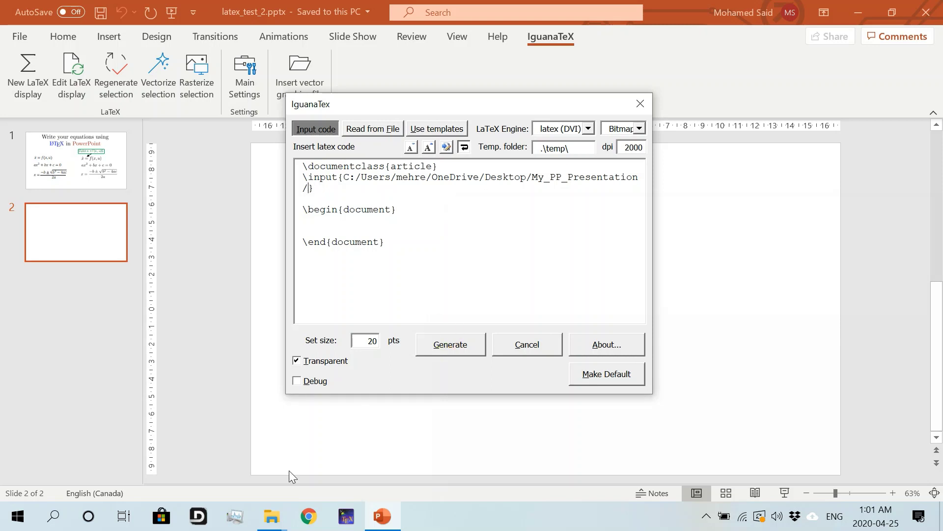
Copy the file name my_latex_packages.tex in File Explorer and return to PowerPoint.
left_click(278, 522)
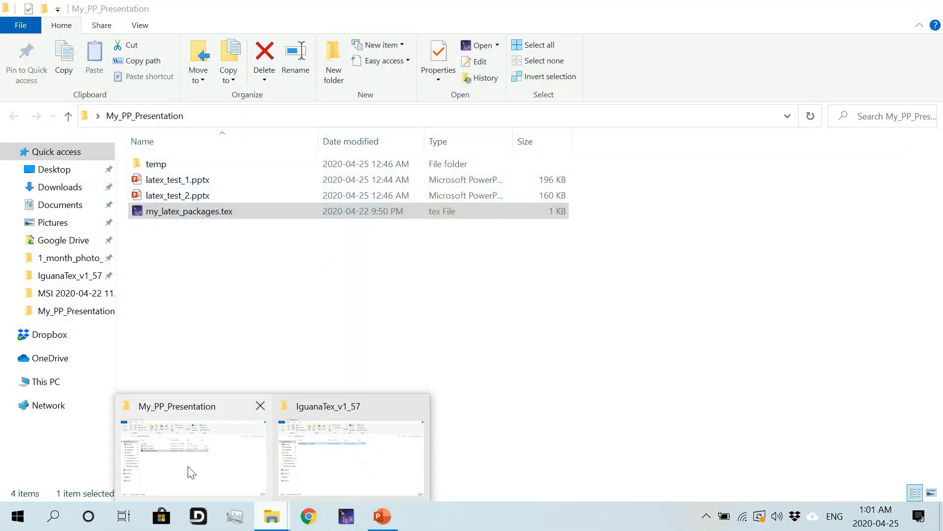
left_click(190, 467)
left_click(241, 213)
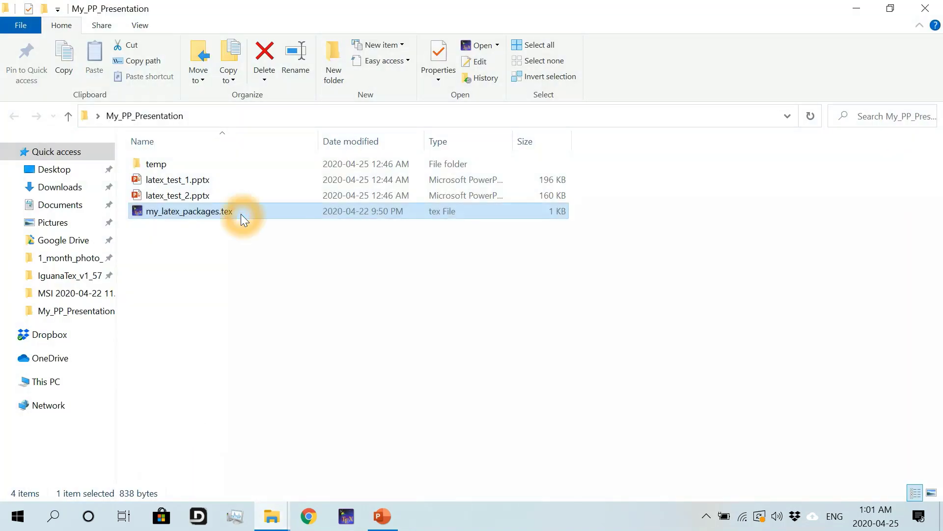
left_click(241, 213)
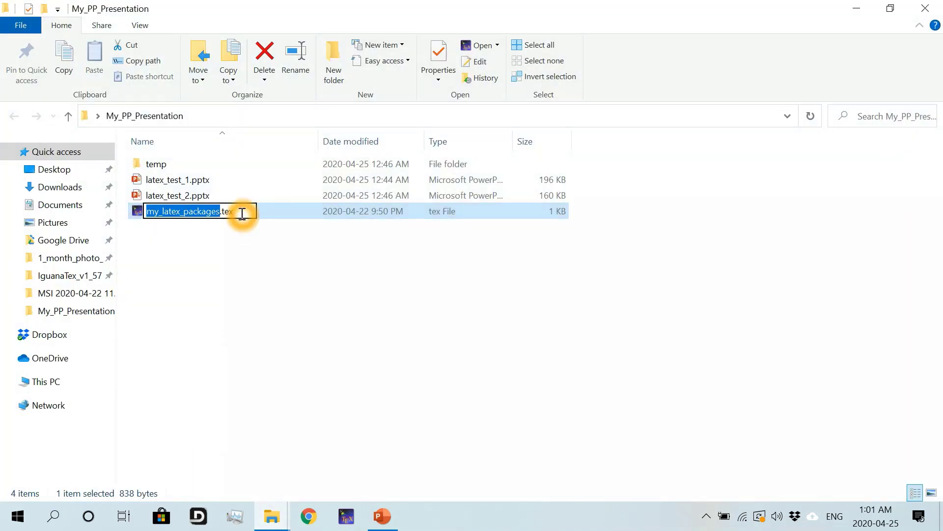
left_click(242, 213)
left_click_drag(242, 213, 144, 216)
key("ctrl+c")
left_click(387, 522)
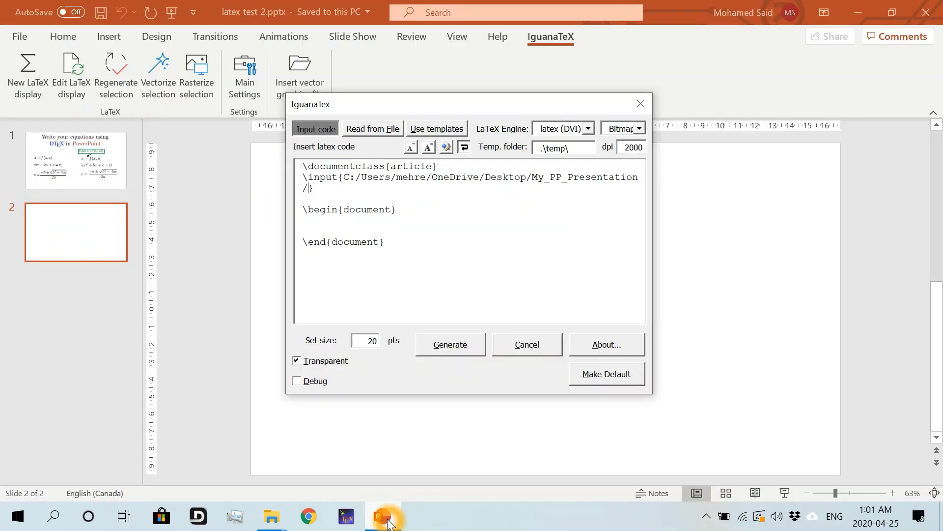
Paste my_latex_packages.tex after the slash to complete the \input path in IguanaTeX.
left_click(447, 238)
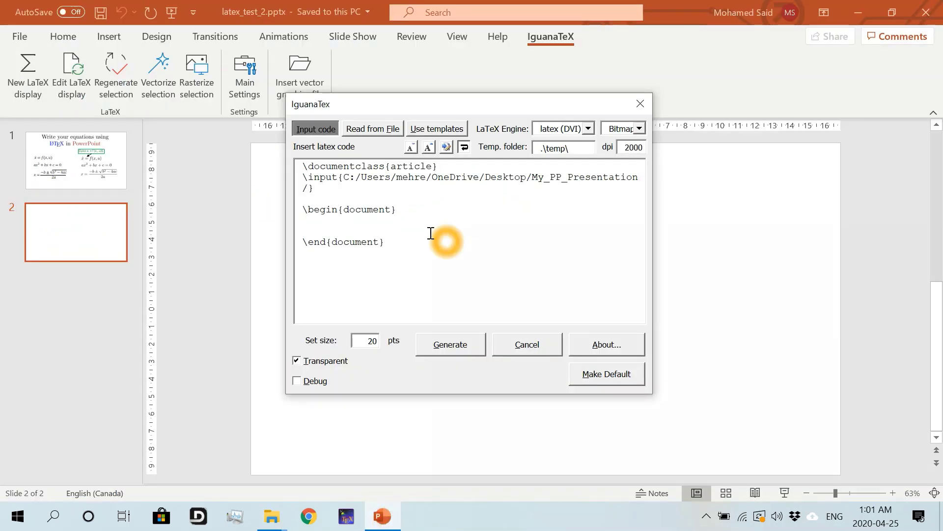
left_click(313, 190)
key("ctrl+v")
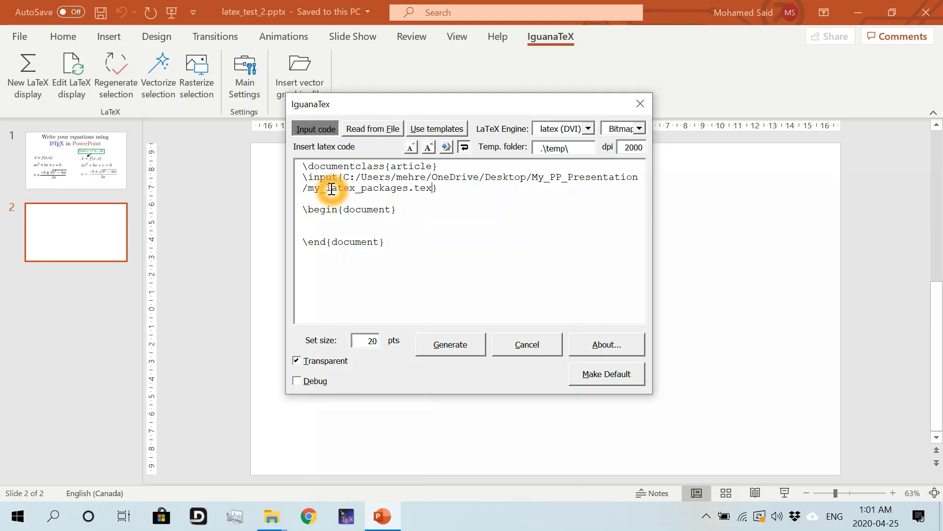
Add $E = m c^2$ on a new line below \begin{document}.
left_click(435, 203)
left_click(393, 224)
key("Return")
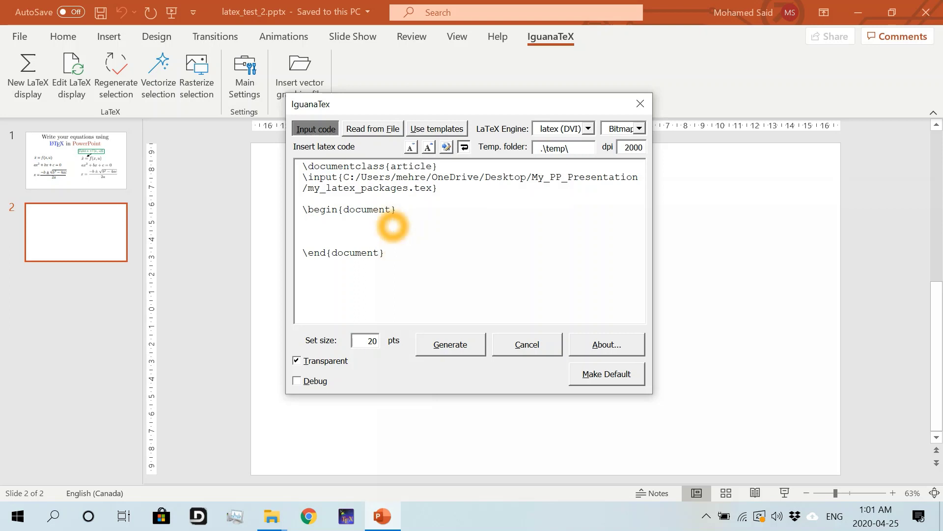
key("Down")
type("$$")
type("E = m")
type(" c^22")
key("BackSpace")
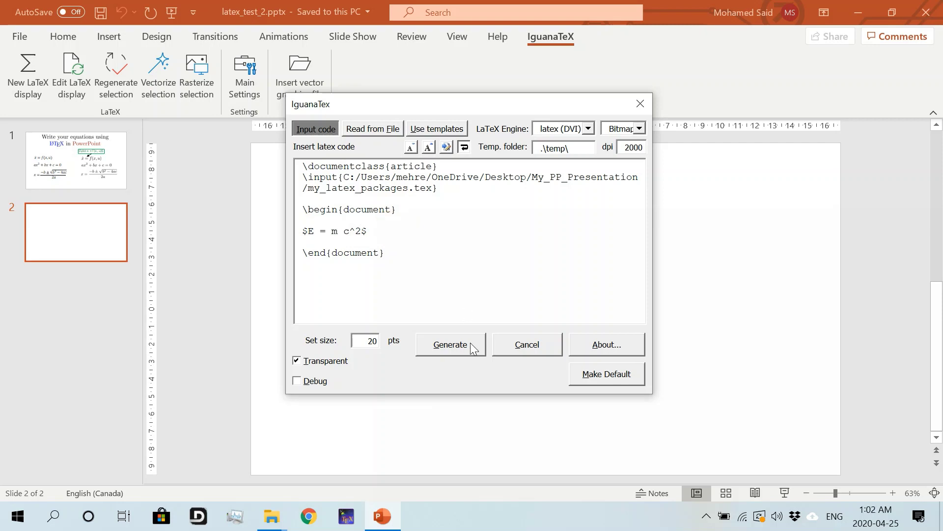
Generate the E = mc² image onto slide 2 and enlarge it by its corner handle.
left_click(459, 345)
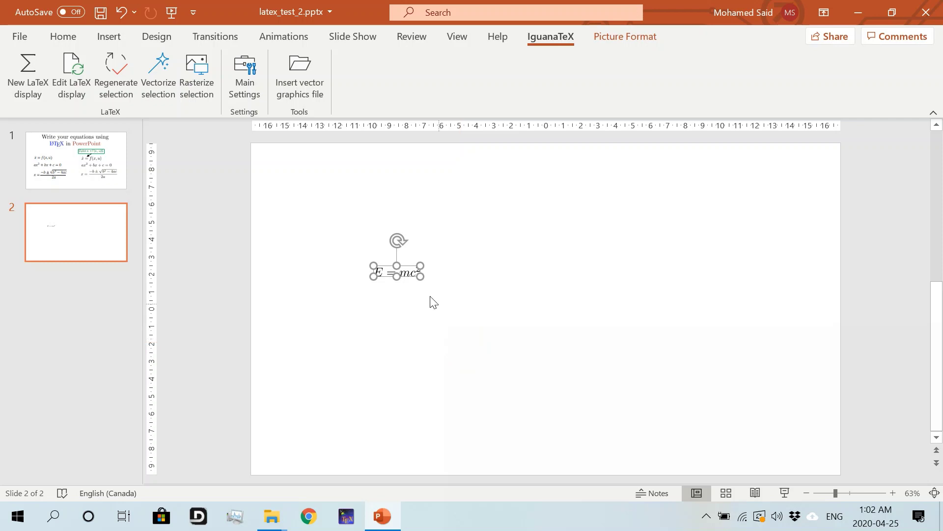
left_click_drag(420, 277, 434, 259)
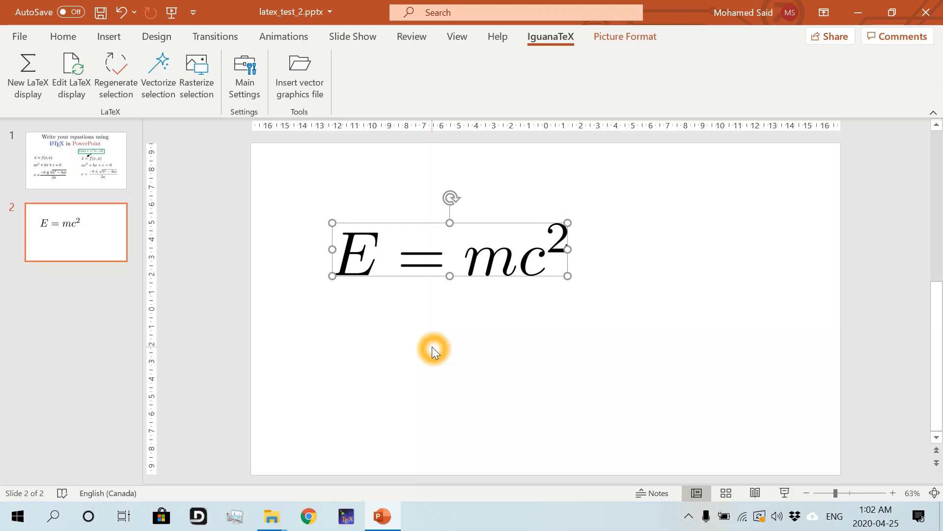
Wrap E in \green{}, m in \blue{}, c in \red{} and regenerate the equation.
left_click(75, 83)
left_click(317, 235)
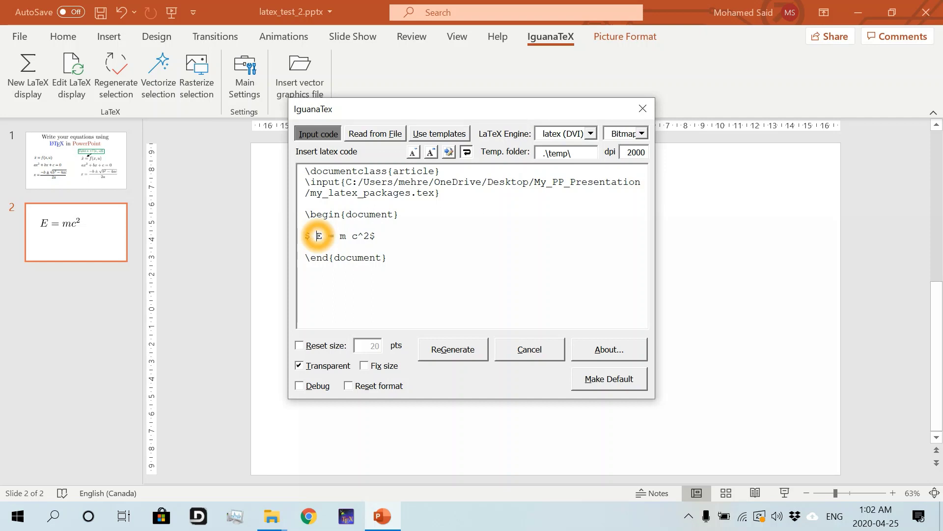
type("\\green{")
key("Right")
type("} = \\blue")
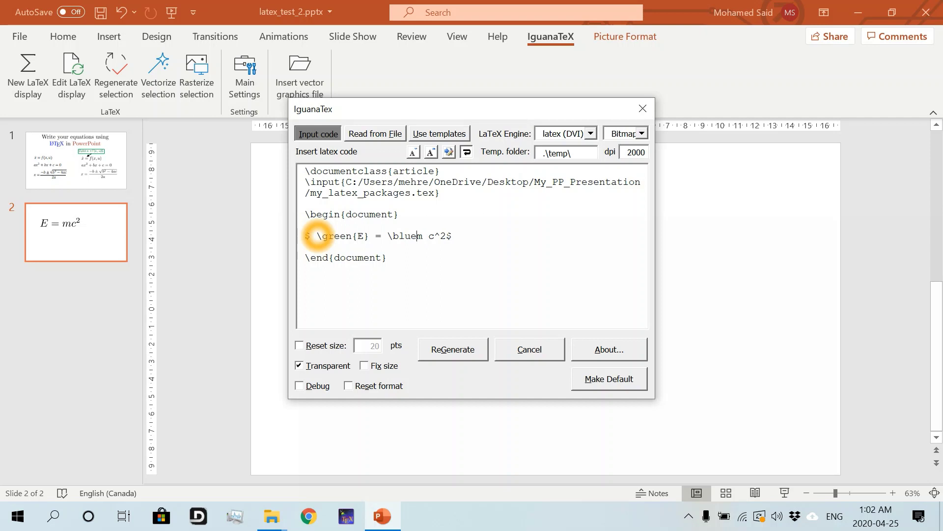
type("{")
key("Right")
type("}")
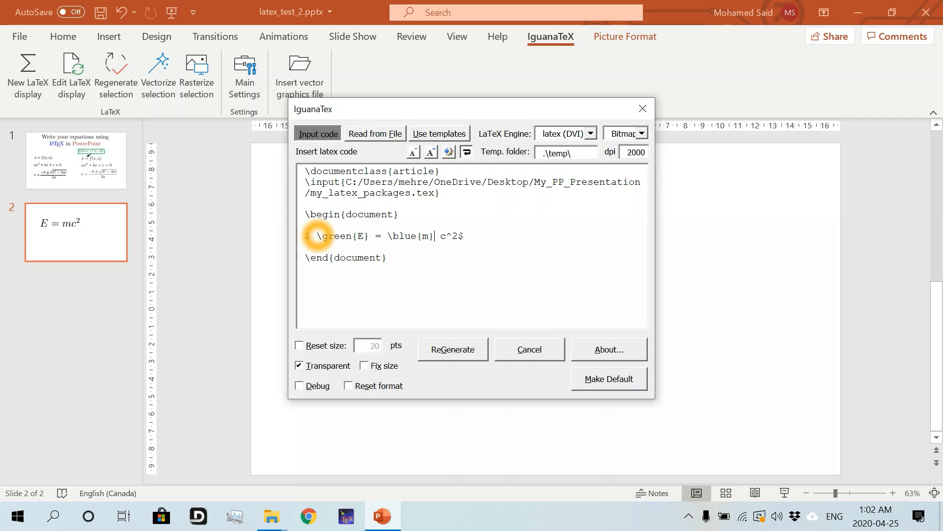
left_click(443, 235)
type("ed{")
type("}")
left_click(455, 346)
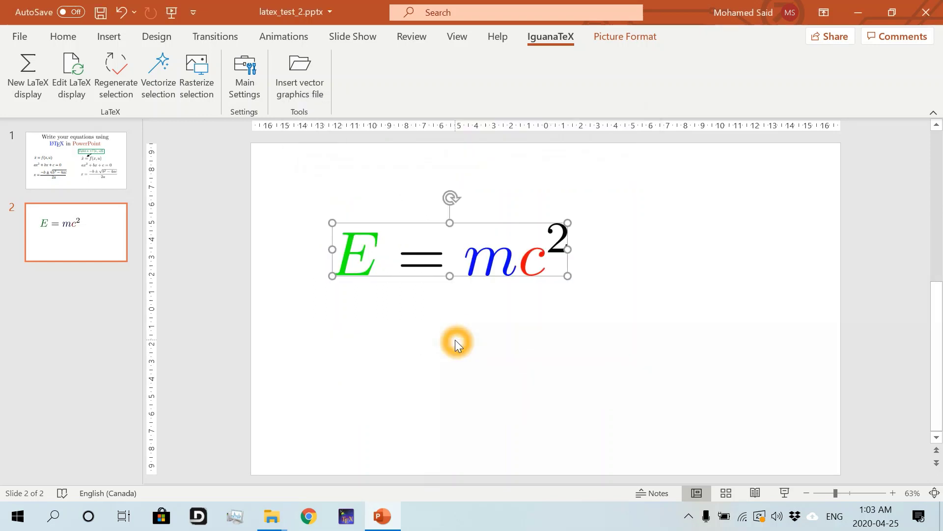
left_click(508, 316)
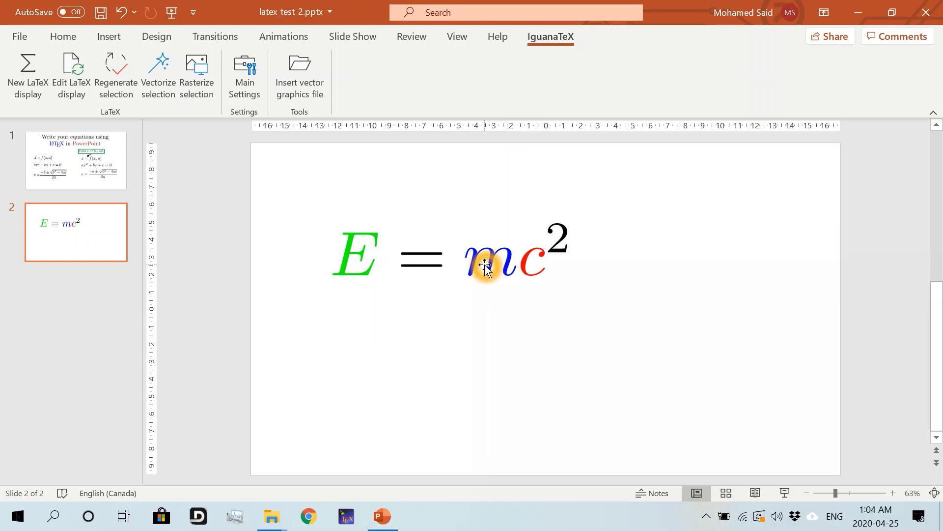
left_click(40, 77)
left_click(308, 270)
left_click(435, 232)
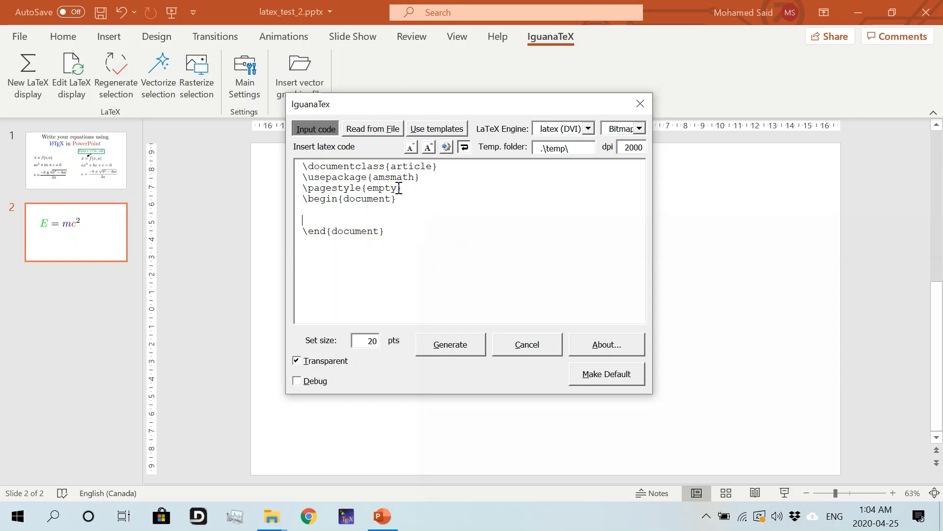
left_click(439, 193)
left_click(529, 344)
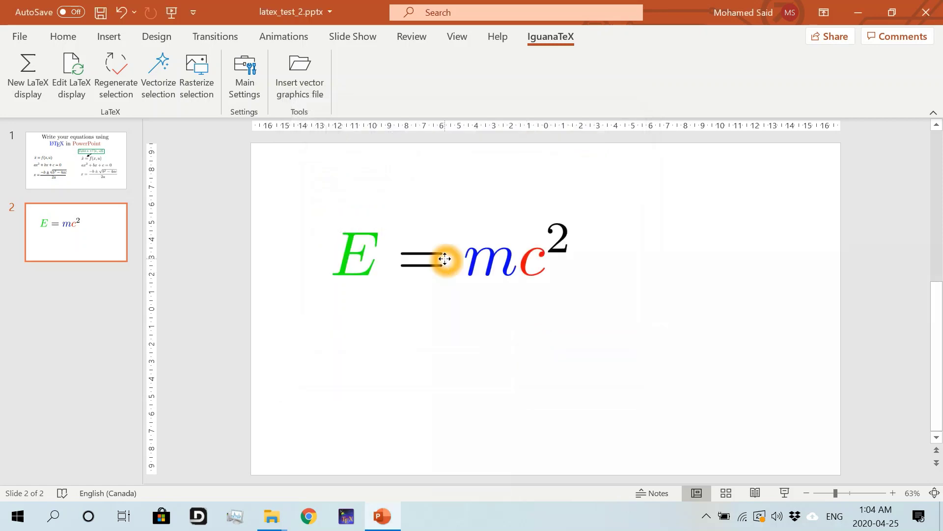
left_click(445, 259)
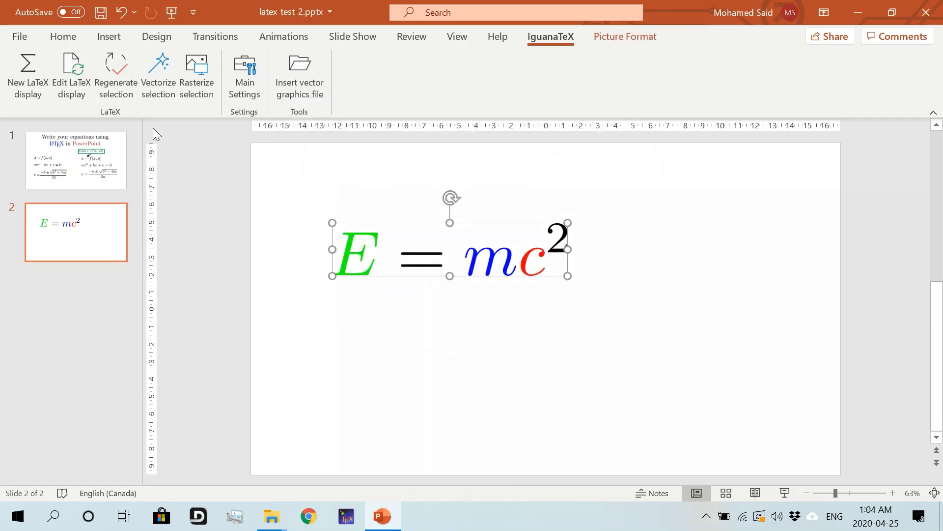
Make the coloured equation's code, with its \input line, the default IguanaTeX template.
left_click(72, 87)
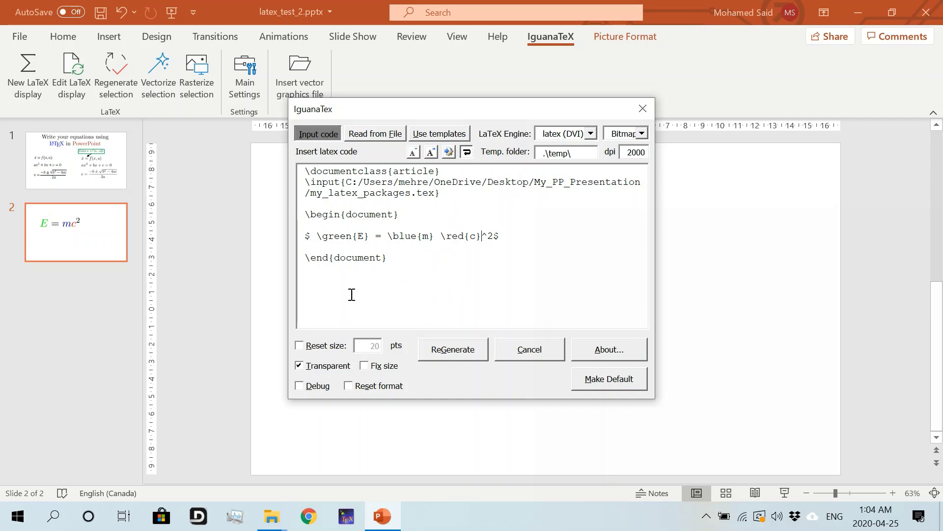
left_click(458, 274)
left_click(593, 376)
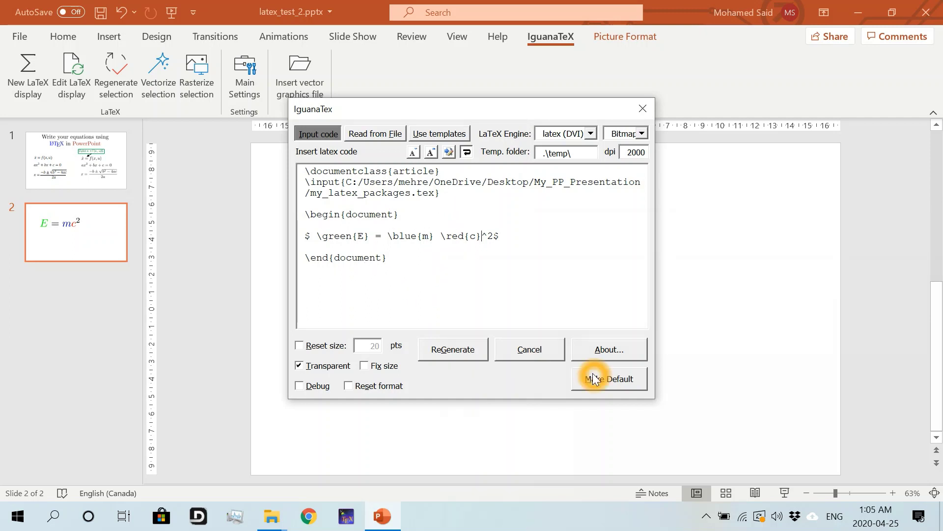
left_click(610, 378)
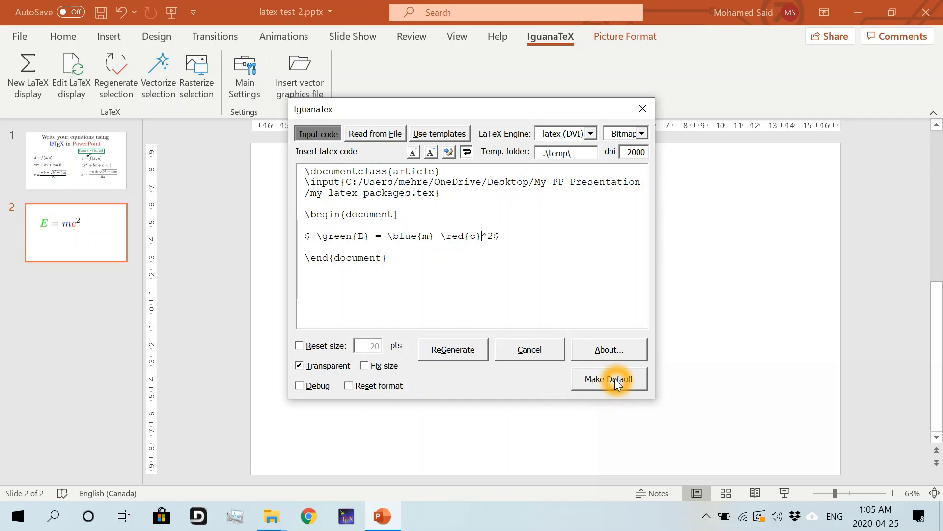
left_click(644, 108)
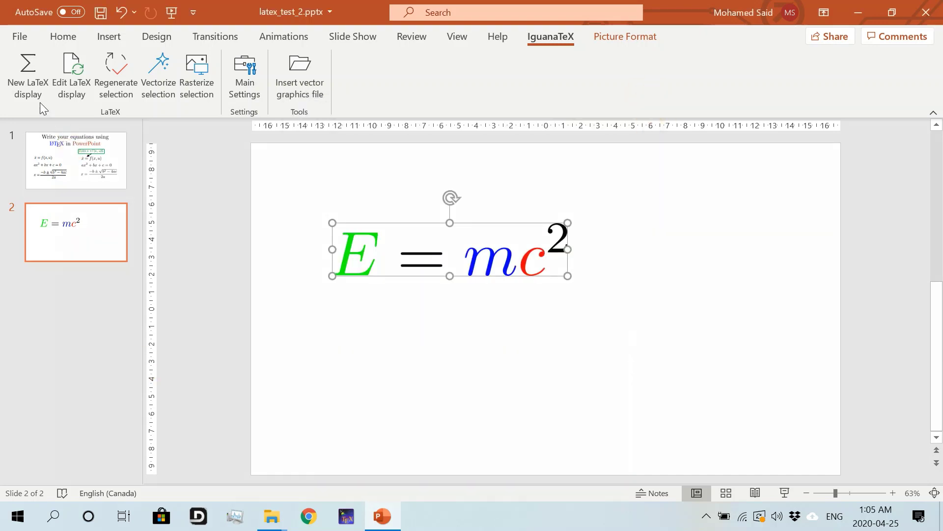
Start a new LaTeX display and replace the coloured code with \dot x = f(x,u).
left_click(28, 74)
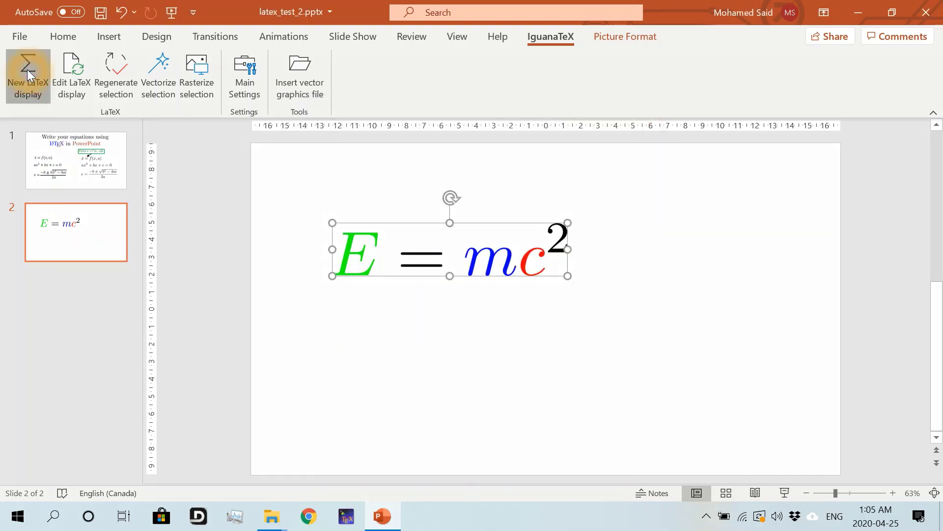
left_click(332, 309)
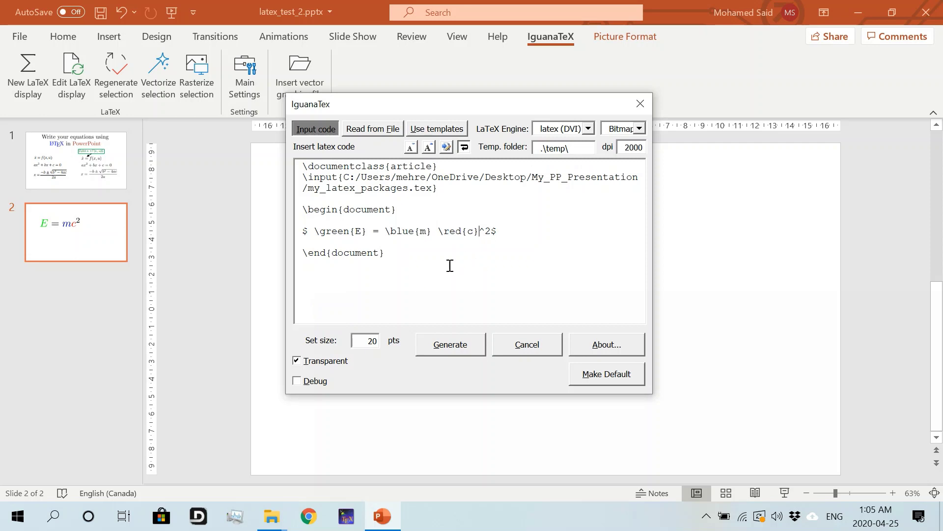
left_click(459, 234)
left_click(490, 233)
left_click_drag(492, 233, 319, 230)
key("Delete")
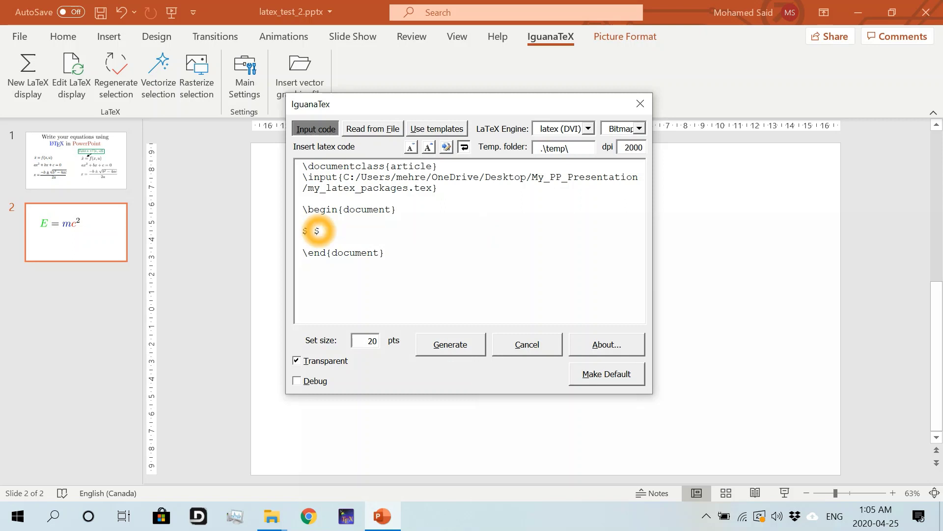
type("dot ")
type("x =")
type("f ()")
type("x,u")
Generate the ẋ = f(x,u) image and position it below E = mc² on slide 2.
left_click(451, 345)
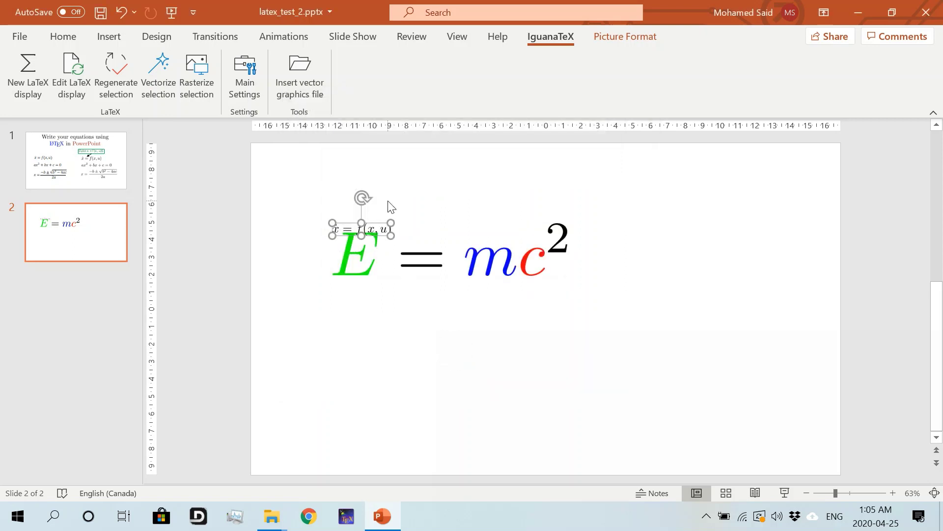
left_click_drag(377, 225, 480, 364)
left_click(465, 410)
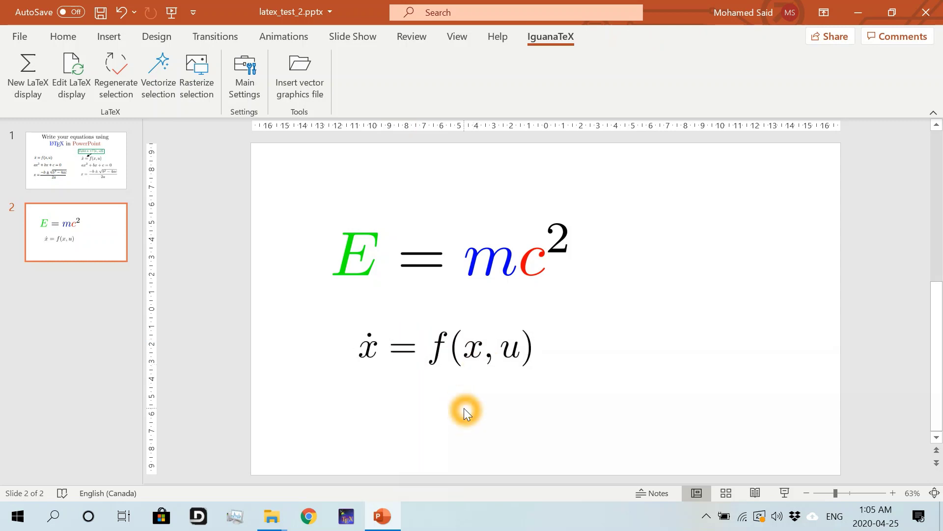